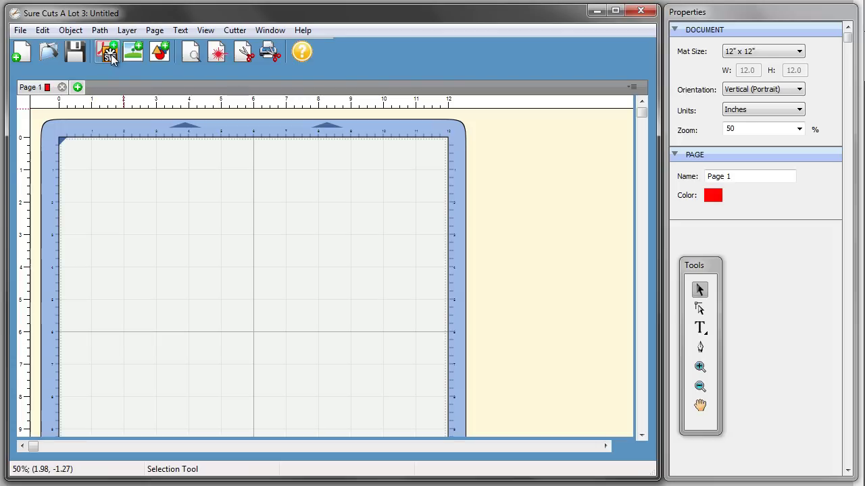
- Start an import and browse to SVG Files > Oak Leaf Lantern, previewing lantern1 and lantern2
{"action": "left_click", "coordinate": [20, 30]}
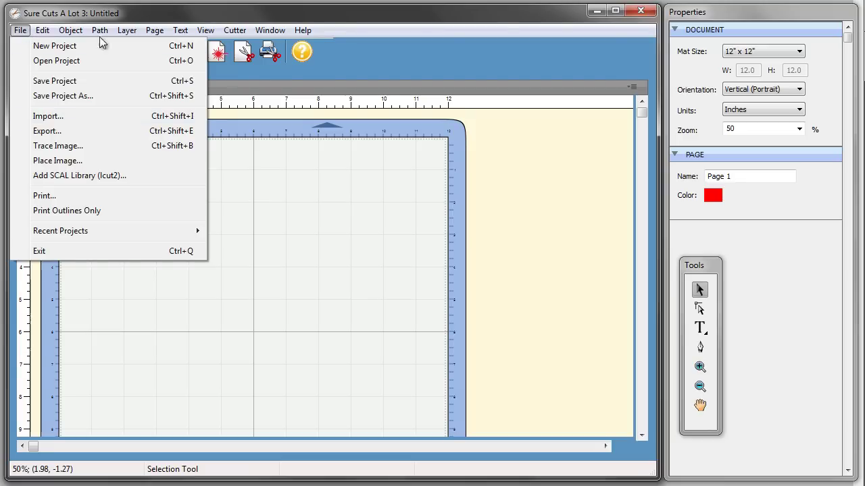
{"action": "left_click", "coordinate": [113, 18]}
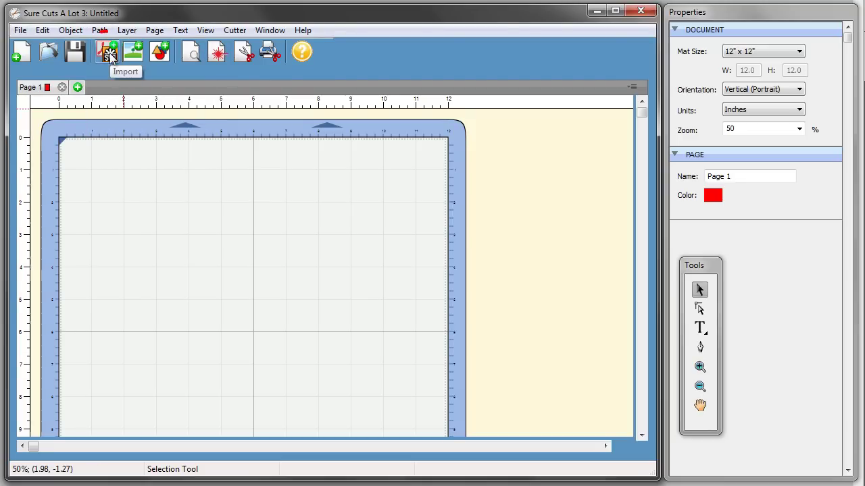
{"action": "left_click", "coordinate": [108, 56]}
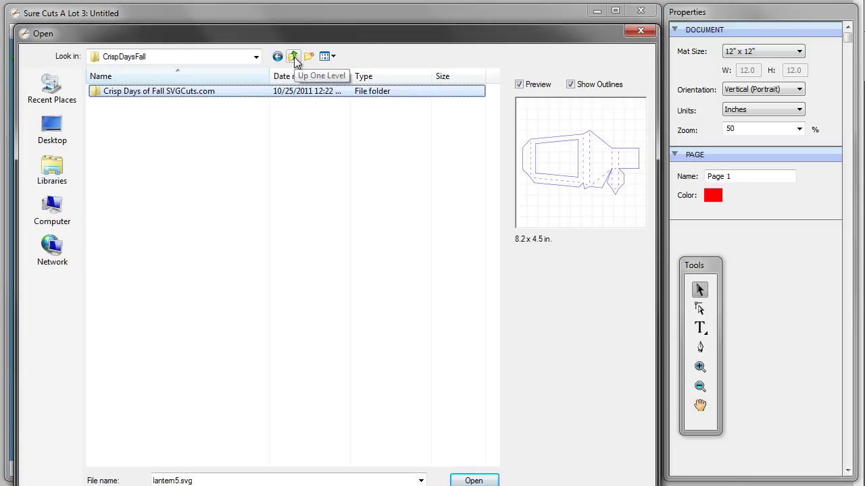
{"action": "left_click", "coordinate": [294, 57]}
{"action": "double_click", "coordinate": [138, 297]}
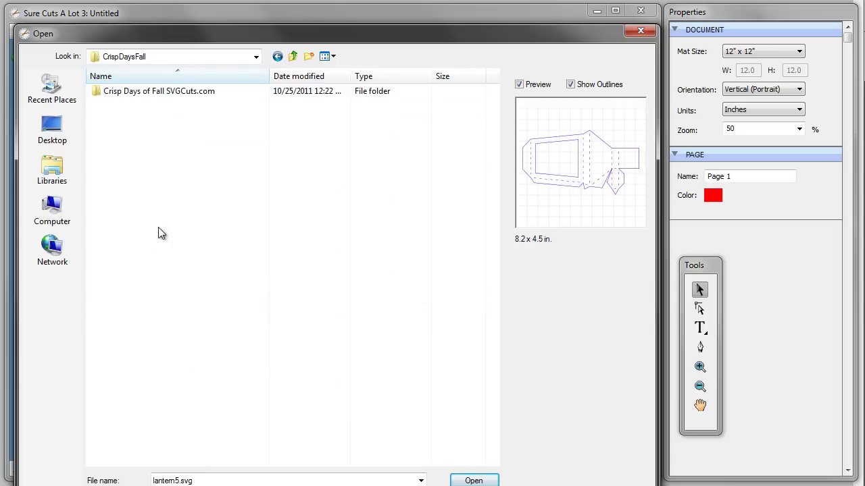
{"action": "double_click", "coordinate": [143, 94]}
{"action": "double_click", "coordinate": [141, 94]}
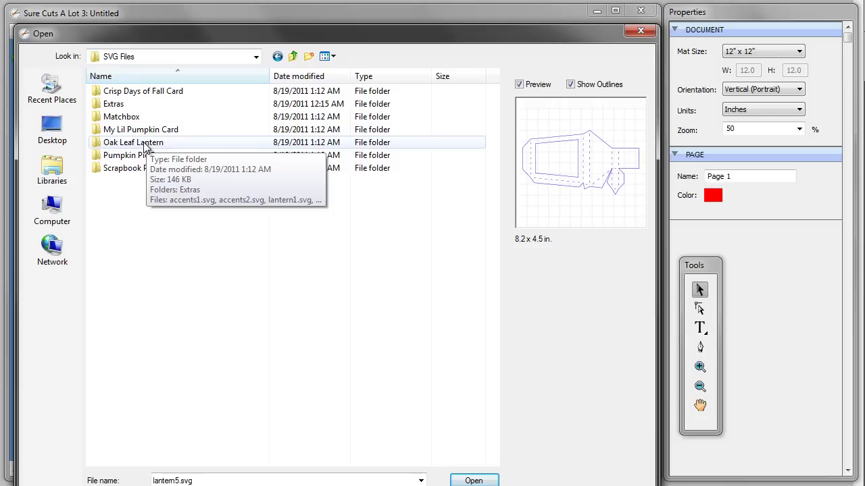
{"action": "double_click", "coordinate": [144, 147]}
{"action": "left_click", "coordinate": [134, 104]}
{"action": "left_click", "coordinate": [134, 116]}
{"action": "left_click", "coordinate": [132, 129]}
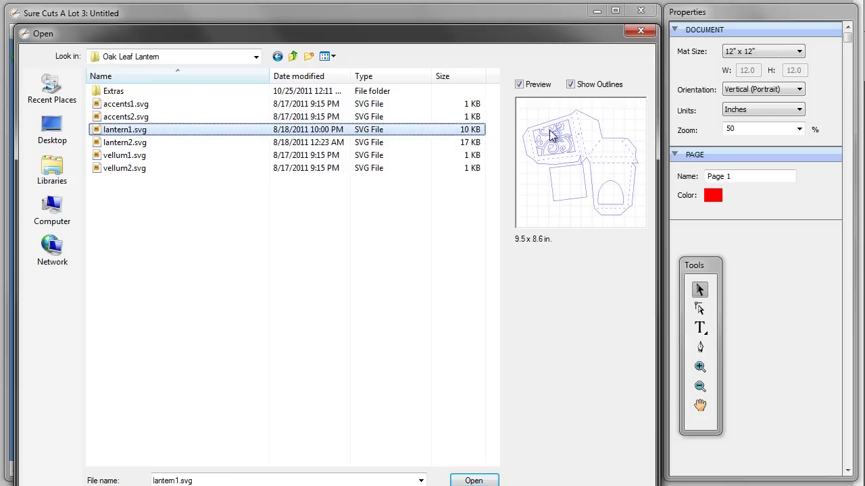
{"action": "left_click", "coordinate": [134, 142]}
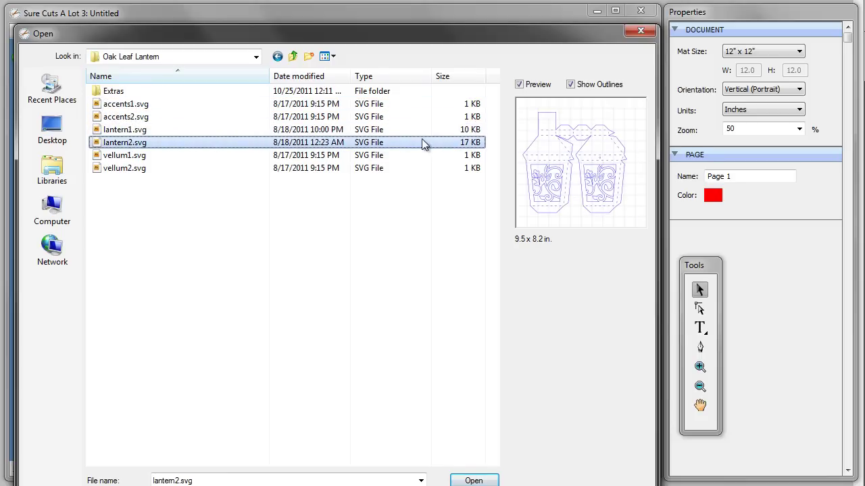
- Open the Extras folder and compare the lantern1 and lantern2 previews
{"action": "double_click", "coordinate": [121, 97]}
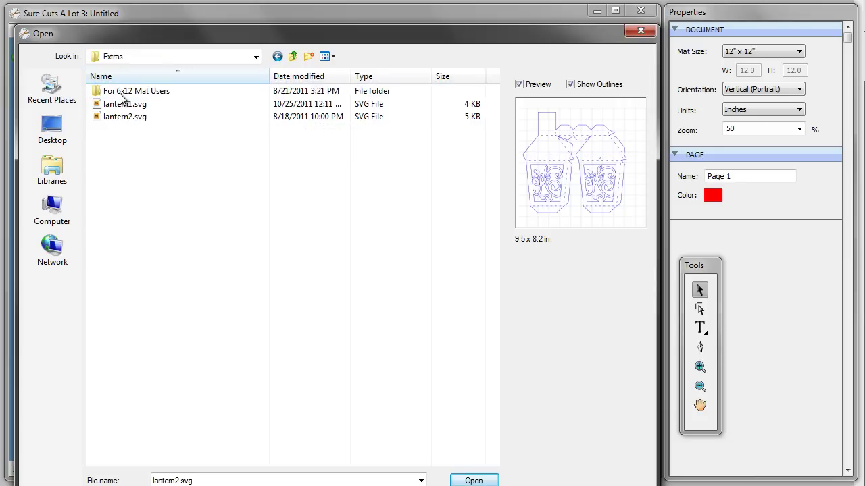
{"action": "left_click", "coordinate": [122, 108]}
{"action": "left_click", "coordinate": [119, 118]}
{"action": "left_click", "coordinate": [119, 108]}
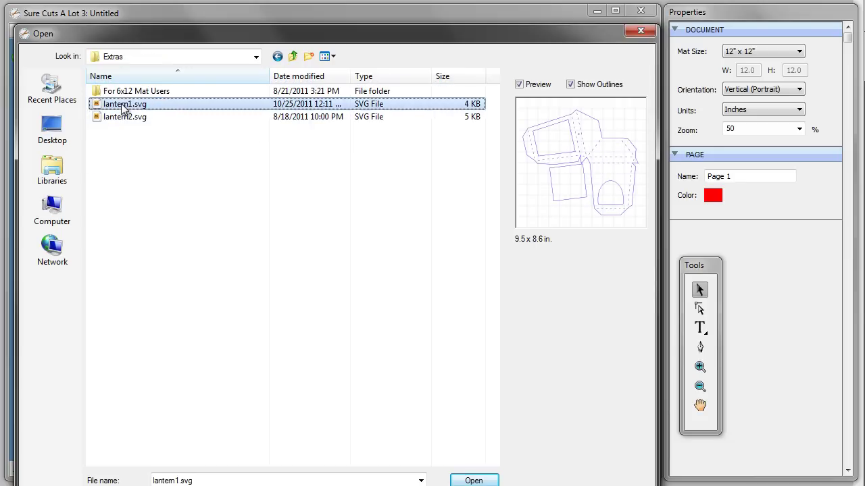
{"action": "left_click", "coordinate": [122, 119]}
{"action": "left_click", "coordinate": [124, 105]}
{"action": "left_click", "coordinate": [125, 116]}
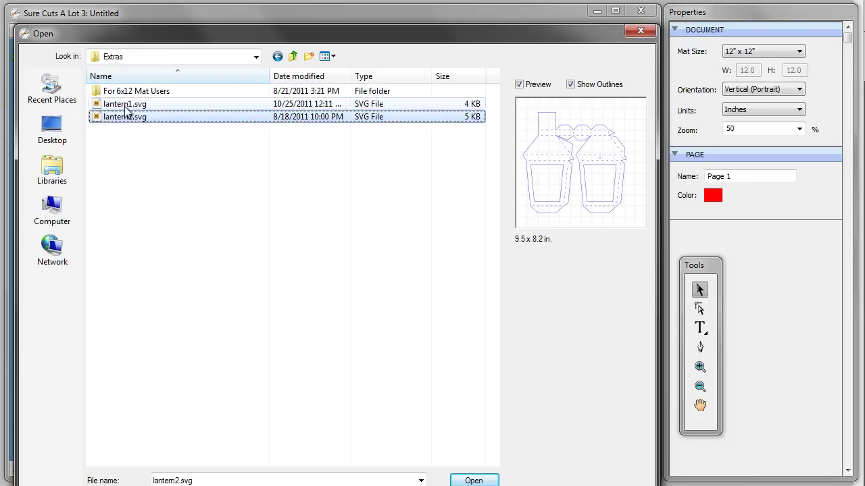
{"action": "left_click", "coordinate": [125, 107]}
{"action": "left_click", "coordinate": [127, 115]}
{"action": "left_click", "coordinate": [128, 109]}
{"action": "left_click", "coordinate": [127, 116]}
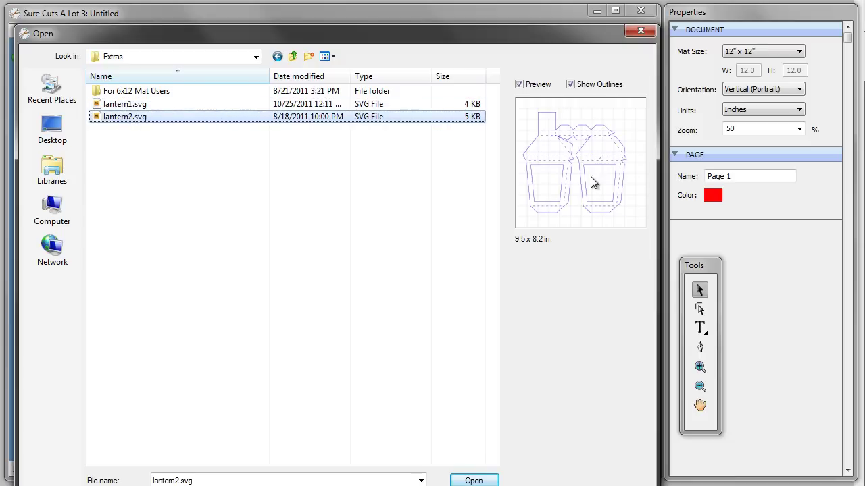
- Preview the lantern files in For 6x12 Mat Users > Plain Lantern, including lantern4 and lantern5
{"action": "double_click", "coordinate": [152, 94]}
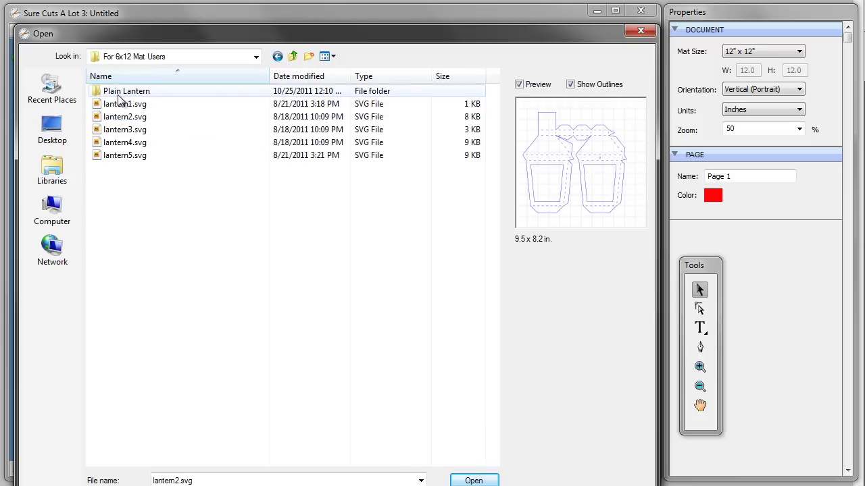
{"action": "double_click", "coordinate": [124, 93]}
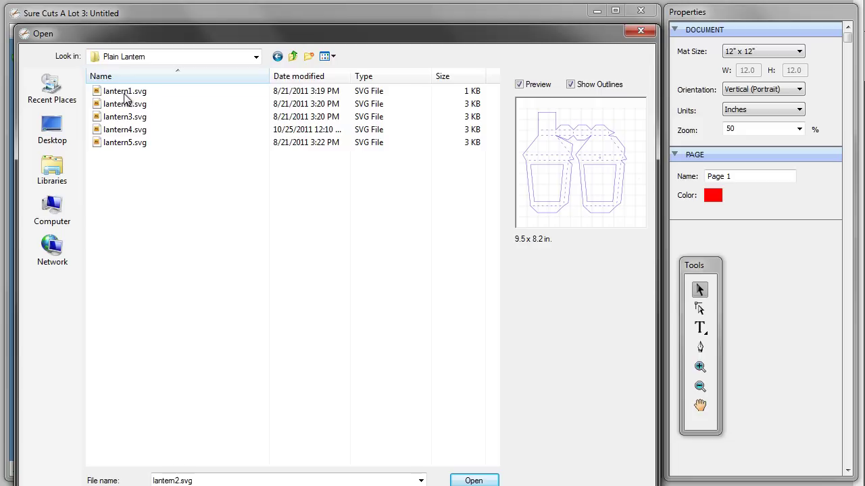
{"action": "left_click", "coordinate": [126, 94]}
{"action": "left_click", "coordinate": [126, 104]}
{"action": "left_click", "coordinate": [125, 117]}
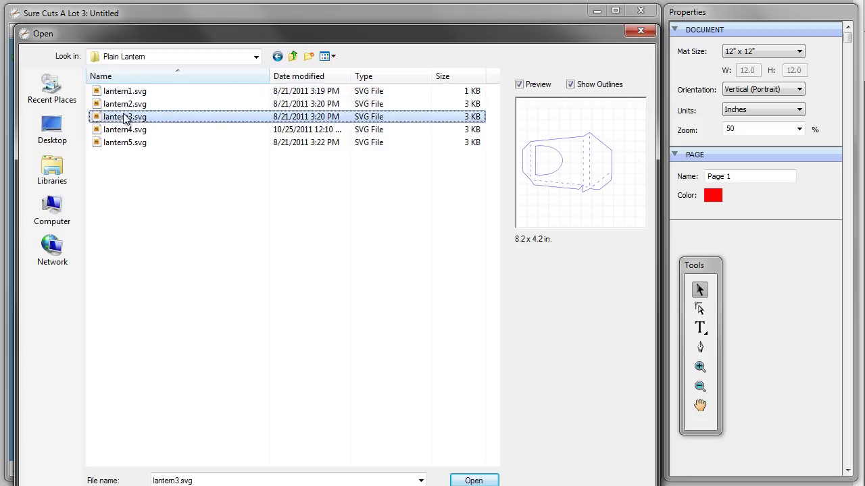
{"action": "left_click", "coordinate": [123, 131]}
{"action": "left_click", "coordinate": [120, 143]}
{"action": "left_click", "coordinate": [125, 130]}
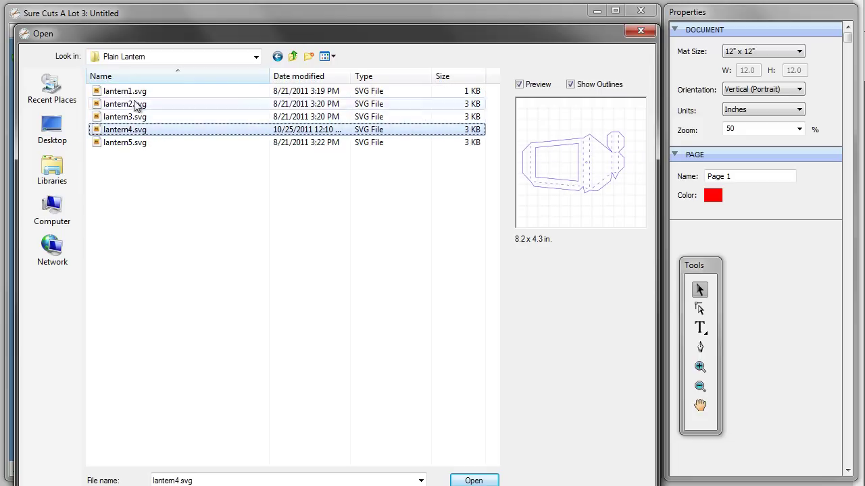
- Return to the Extras folder and import lantern1.svg onto the mat
{"action": "left_click", "coordinate": [294, 57]}
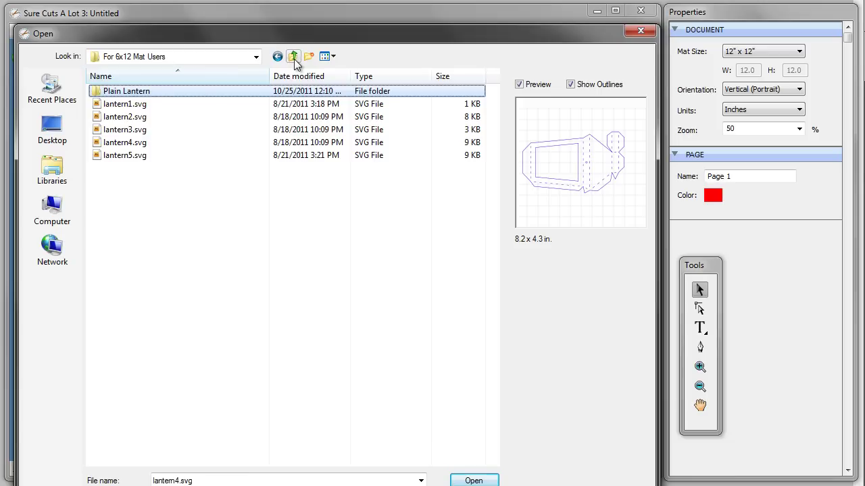
{"action": "left_click", "coordinate": [293, 57]}
{"action": "left_click", "coordinate": [135, 105]}
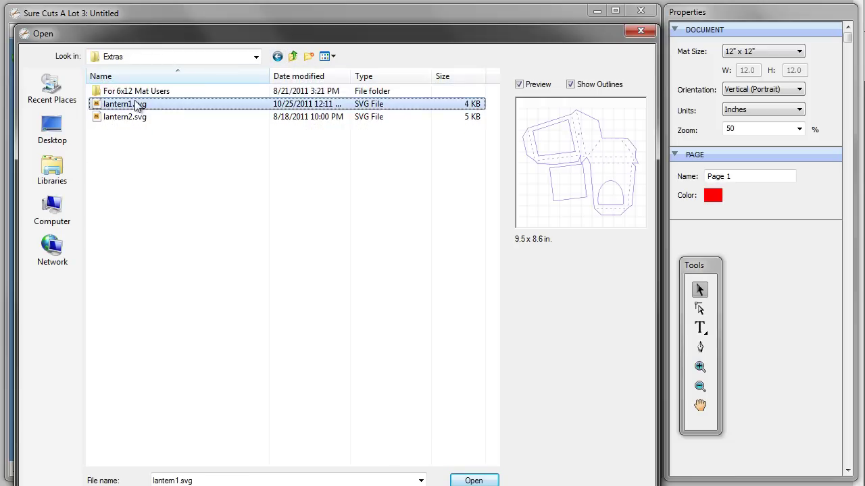
{"action": "left_click", "coordinate": [138, 117]}
{"action": "left_click", "coordinate": [142, 104]}
{"action": "double_click", "coordinate": [134, 106]}
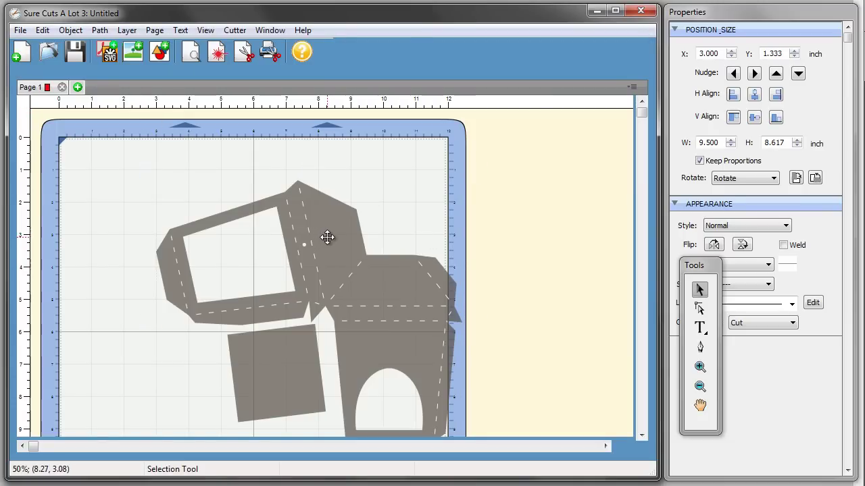
- Position the lantern1 pattern at the mat's top-left
{"action": "left_click_drag", "start_coordinate": [327, 237], "coordinate": [254, 209]}
{"action": "scroll", "coordinate": [555, 231], "scroll_direction": "down", "scroll_amount": 1}
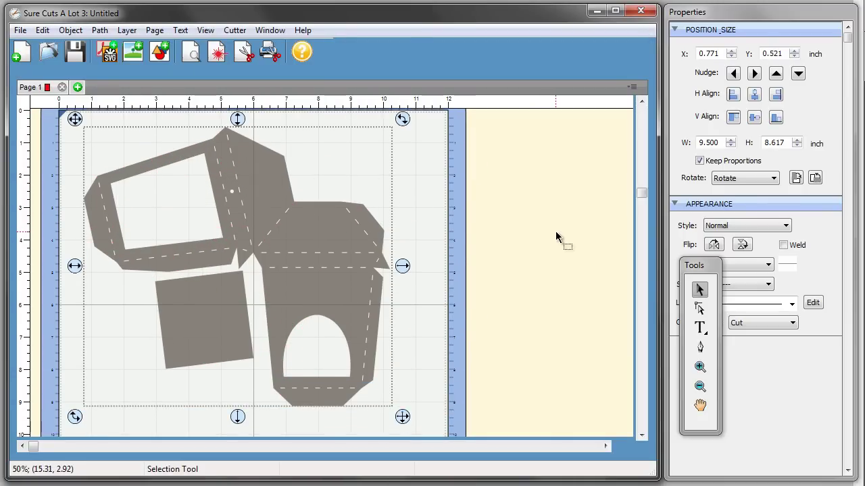
{"action": "scroll", "coordinate": [555, 231], "scroll_direction": "up", "scroll_amount": 1}
{"action": "left_click_drag", "start_coordinate": [320, 236], "coordinate": [324, 245]}
{"action": "left_click", "coordinate": [543, 237]}
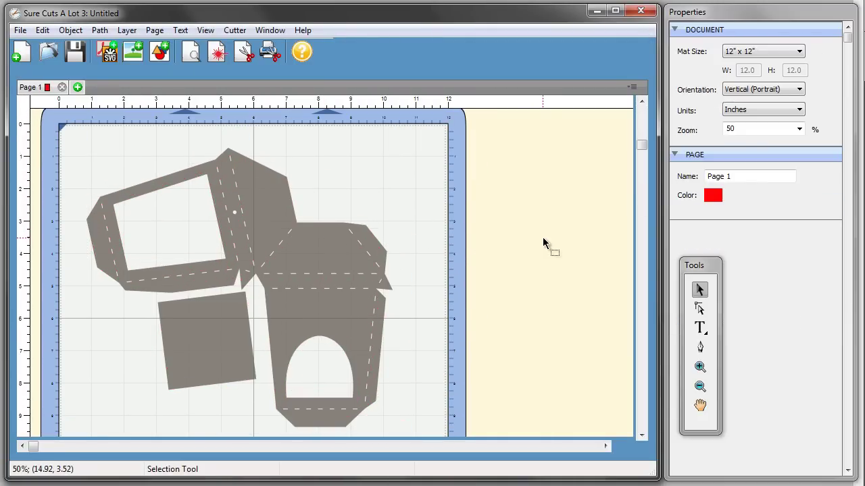
{"action": "left_click", "coordinate": [322, 247]}
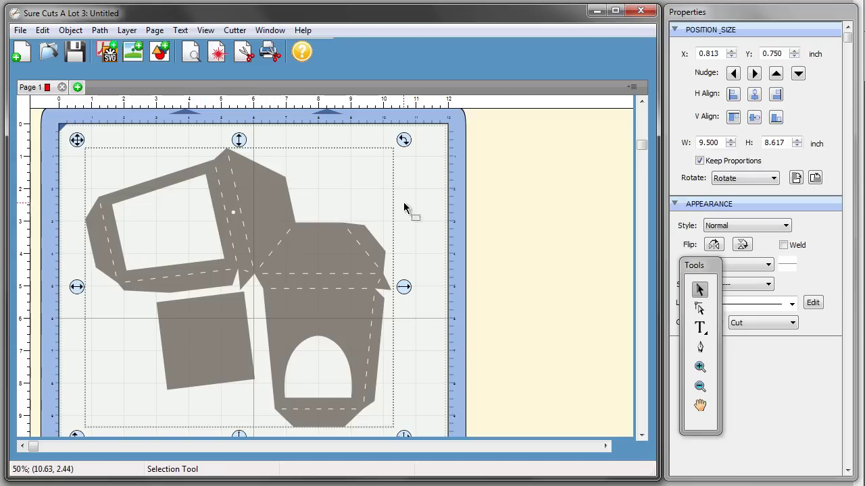
{"action": "left_click", "coordinate": [448, 205]}
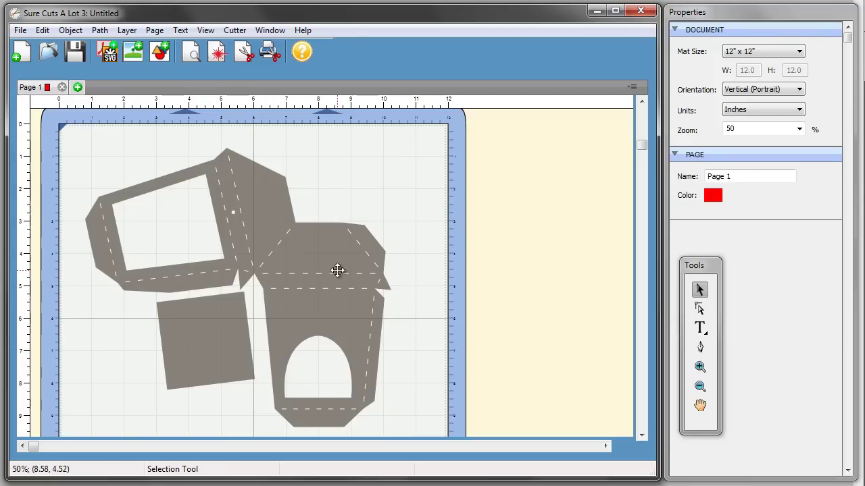
- Import lantern2.svg and place it to the right of the mat
{"action": "left_click", "coordinate": [107, 54]}
{"action": "left_click", "coordinate": [112, 117]}
{"action": "double_click", "coordinate": [113, 117]}
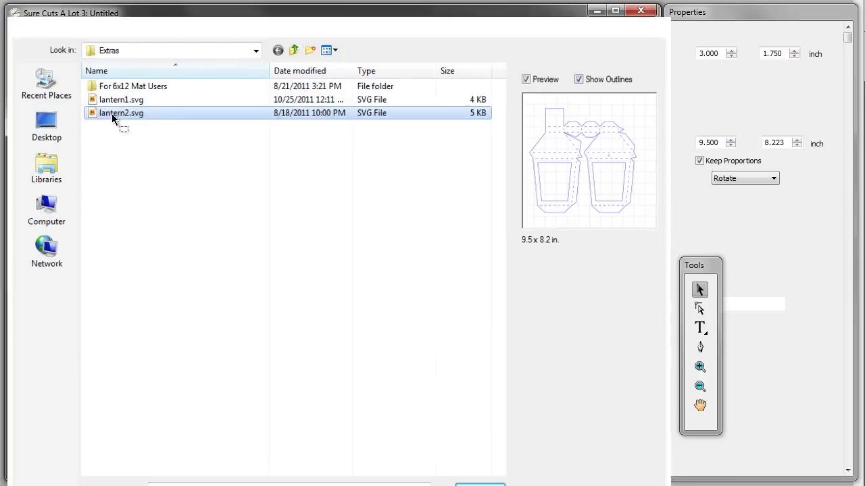
{"action": "left_click_drag", "start_coordinate": [227, 230], "coordinate": [498, 251]}
{"action": "left_click_drag", "start_coordinate": [558, 257], "coordinate": [560, 247]}
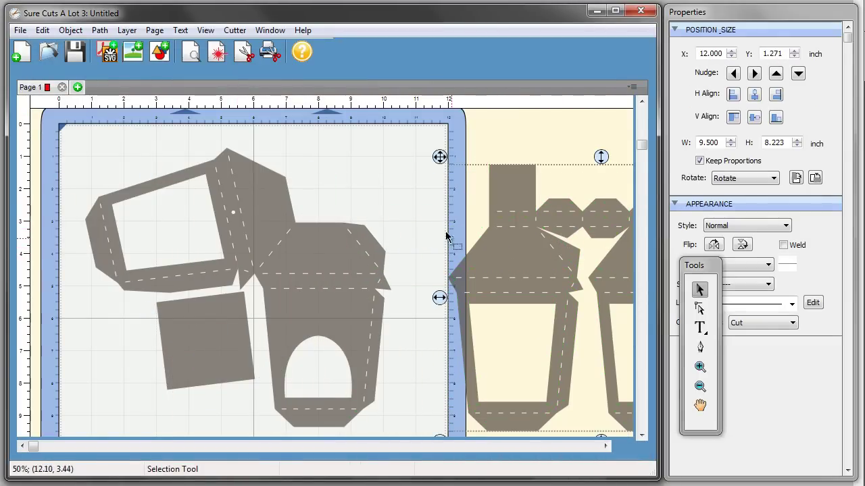
{"action": "left_click", "coordinate": [261, 210]}
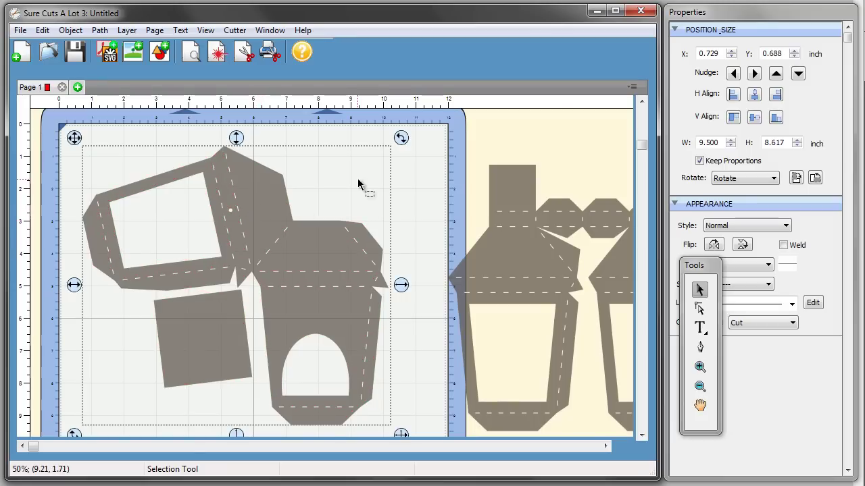
{"action": "left_click", "coordinate": [436, 189]}
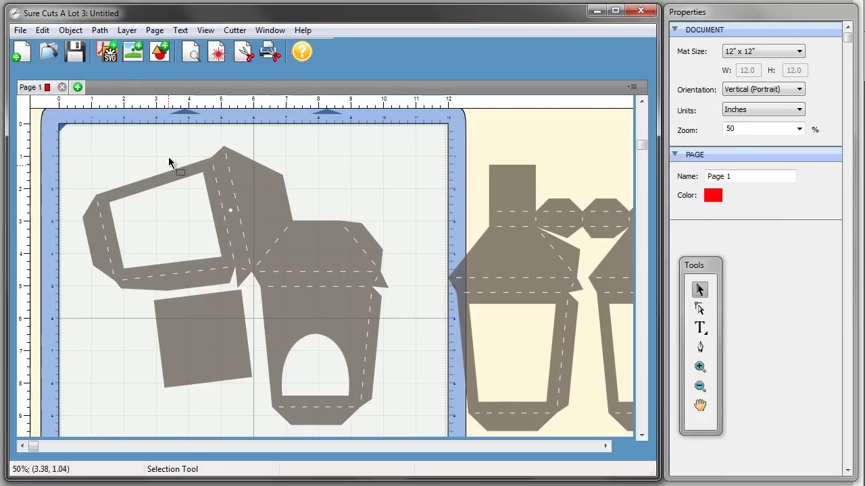
- Import cobweb_corner1.svg and drag it up and right over the lantern template
{"action": "left_click", "coordinate": [108, 55]}
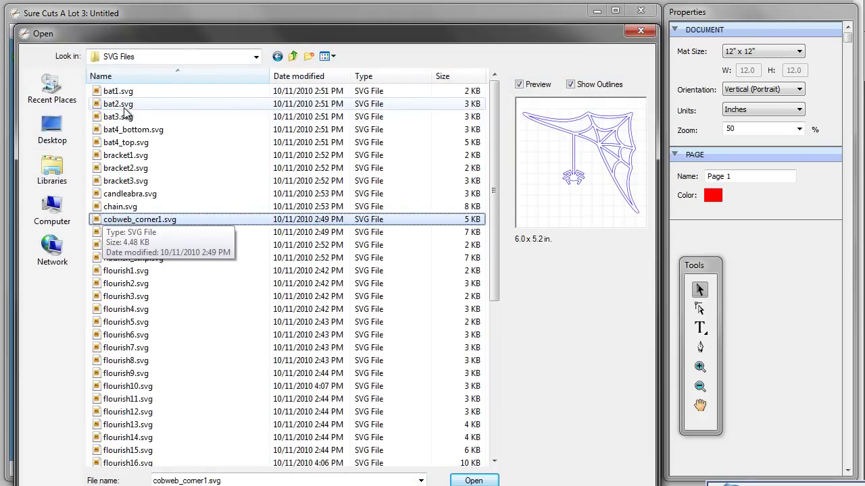
{"action": "double_click", "coordinate": [181, 220]}
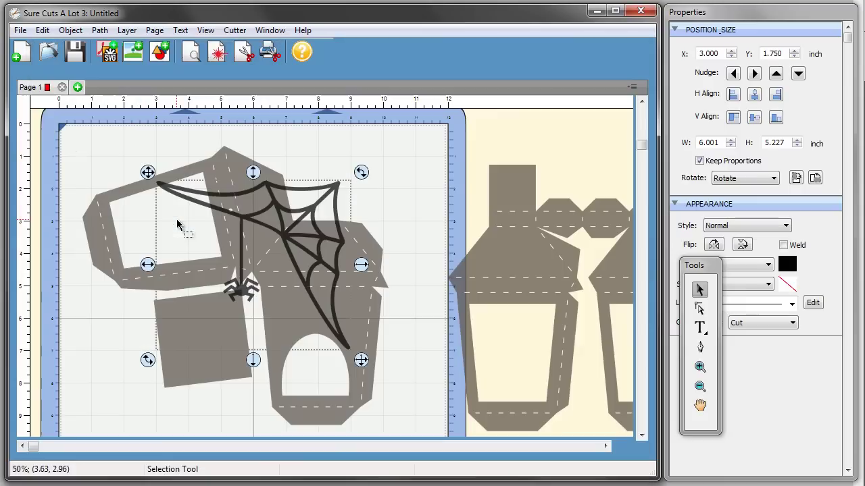
{"action": "left_click_drag", "start_coordinate": [292, 231], "coordinate": [386, 195]}
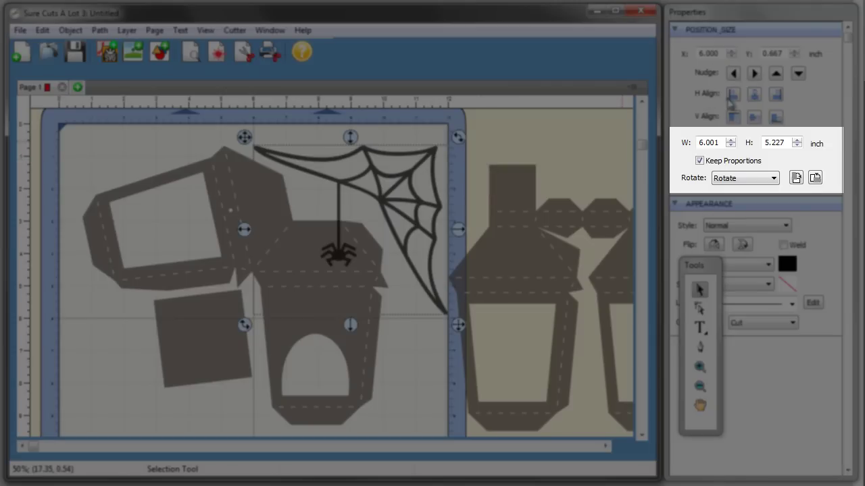
- Resize the cobweb to 3 inches wide (3.000 x 2.613) and move it to the mat's top-right corner
{"action": "left_click", "coordinate": [699, 160]}
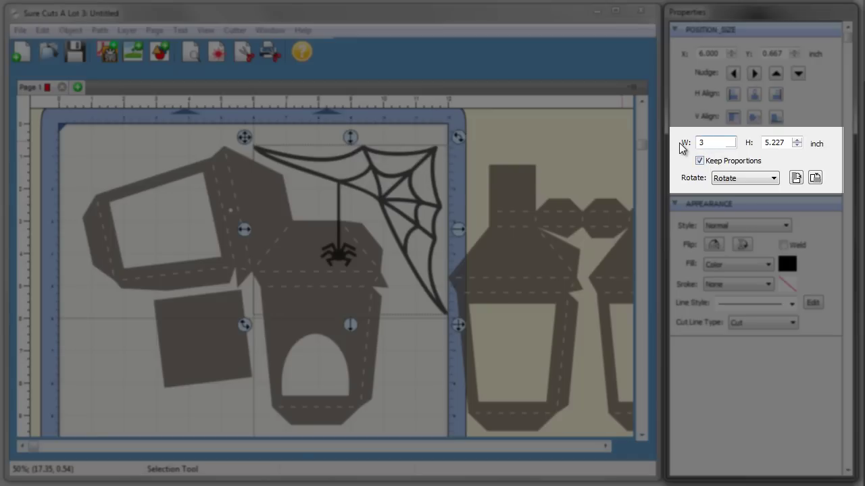
{"action": "key", "text": "Tab"}
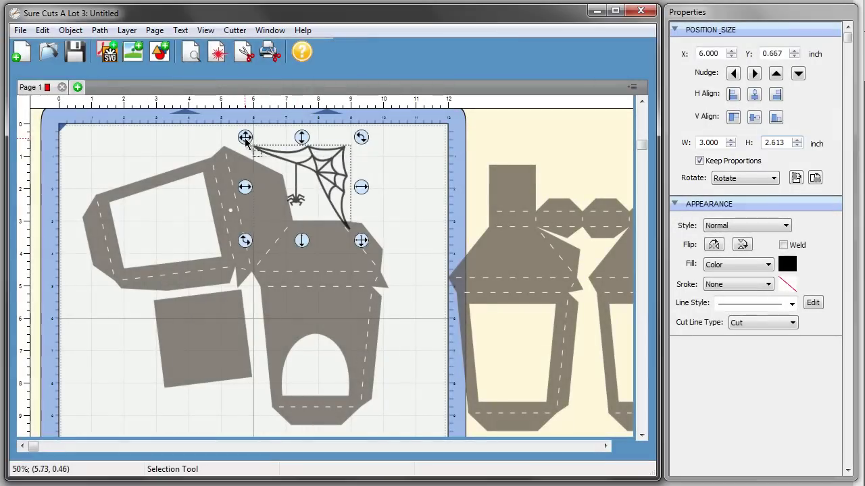
{"action": "left_click_drag", "start_coordinate": [245, 137], "coordinate": [331, 137]}
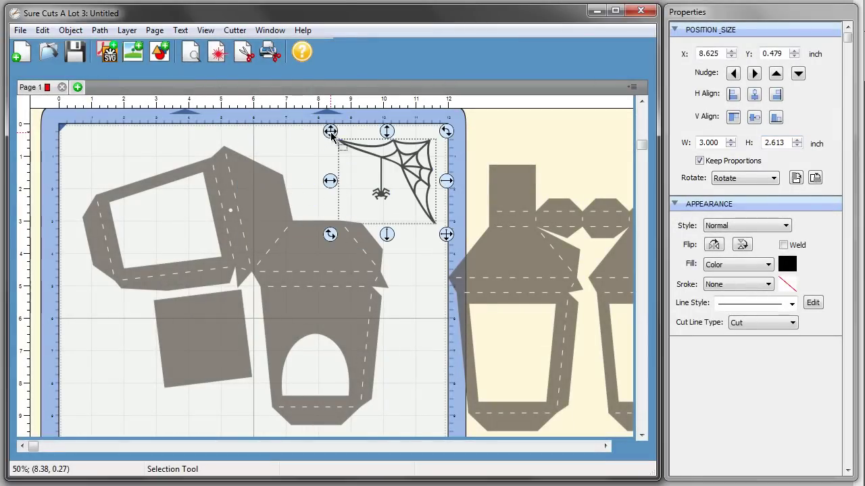
{"action": "left_click", "coordinate": [300, 146]}
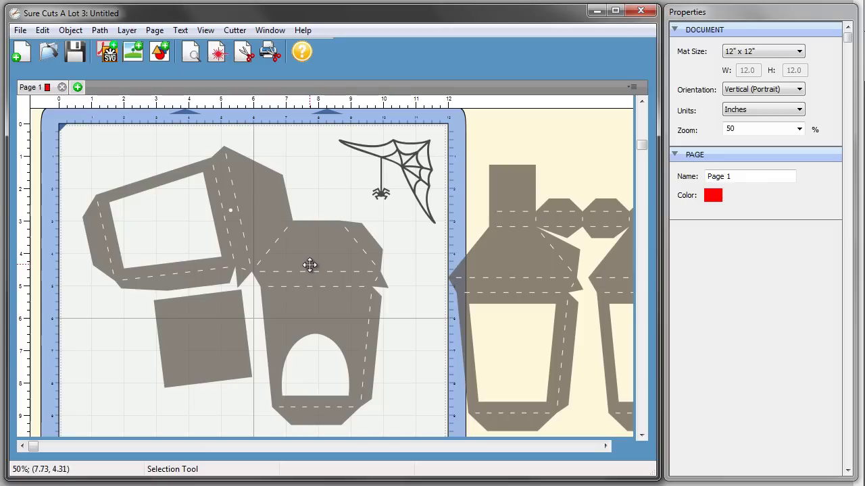
{"action": "left_click", "coordinate": [311, 264]}
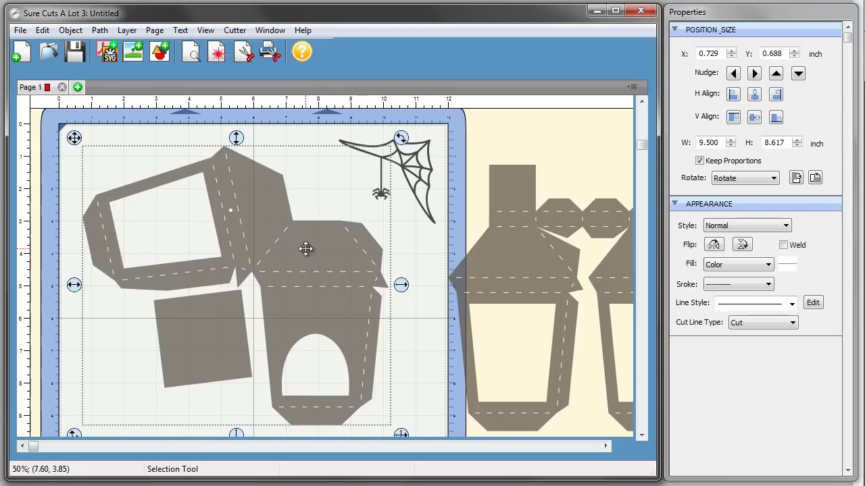
- Ungroup the lantern template and tick Weld for its pieces
{"action": "right_click", "coordinate": [306, 250]}
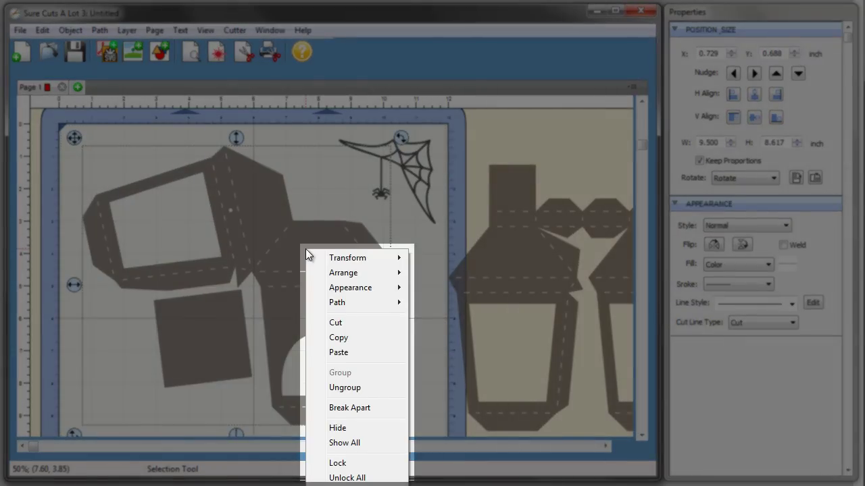
{"action": "left_click", "coordinate": [340, 389]}
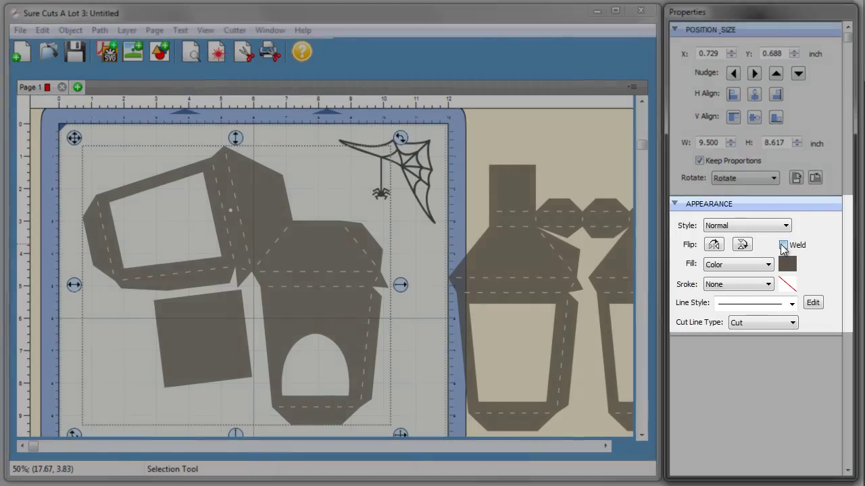
{"action": "left_click", "coordinate": [782, 245]}
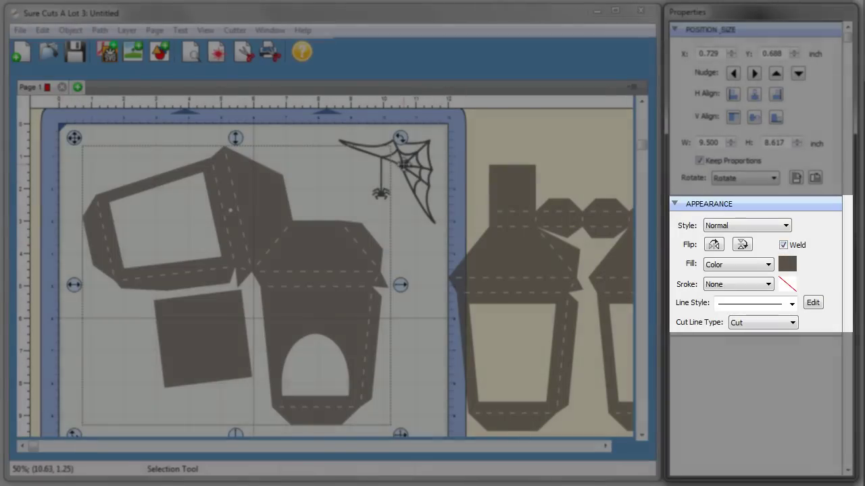
{"action": "left_click", "coordinate": [422, 152]}
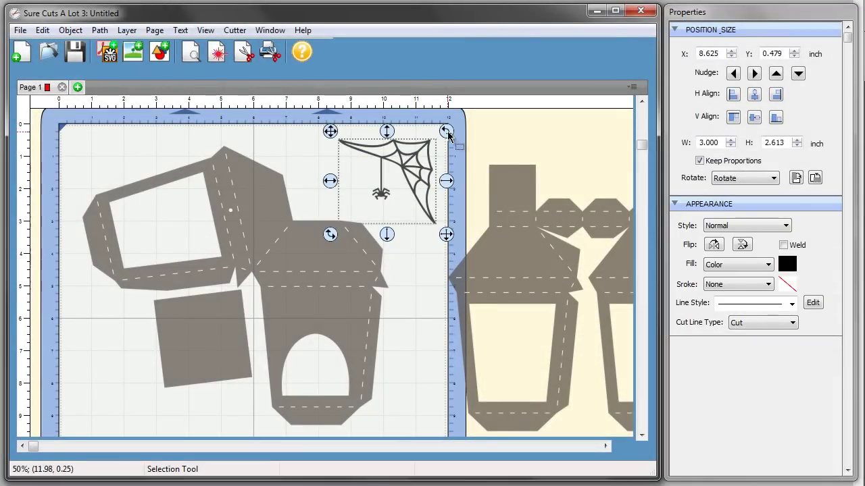
- Rotate the cobweb about 79°, move it into the lantern window, and shrink it to 2.451 x 3.301 inches
{"action": "mouse_move", "coordinate": [445, 131]}
{"action": "left_mouse_down"}
{"action": "mouse_move", "coordinate": [451, 169]}
{"action": "mouse_move", "coordinate": [428, 233]}
{"action": "mouse_move", "coordinate": [457, 135]}
{"action": "mouse_move", "coordinate": [447, 132]}
{"action": "mouse_move", "coordinate": [444, 224]}
{"action": "mouse_move", "coordinate": [438, 212]}
{"action": "left_mouse_up"}
{"action": "mouse_move", "coordinate": [422, 130]}
{"action": "left_mouse_down"}
{"action": "mouse_move", "coordinate": [170, 141]}
{"action": "mouse_move", "coordinate": [133, 162]}
{"action": "left_mouse_up"}
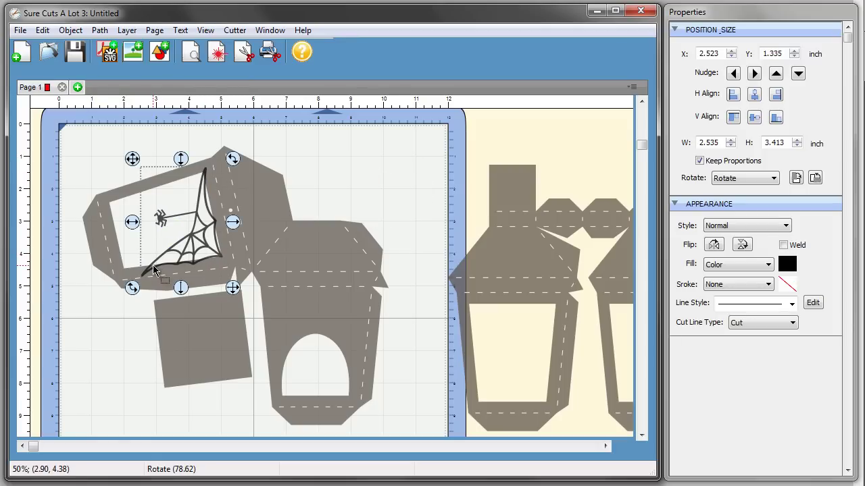
{"action": "left_click_drag", "start_coordinate": [235, 290], "coordinate": [231, 292]}
{"action": "left_click_drag", "start_coordinate": [133, 160], "coordinate": [136, 161]}
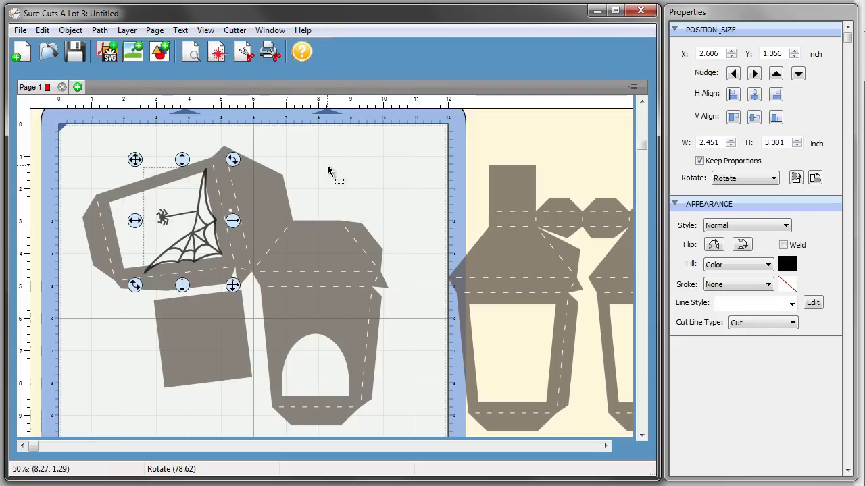
- Preview the cut lines to confirm the cobweb welds into the lantern window frame
{"action": "left_click", "coordinate": [386, 175]}
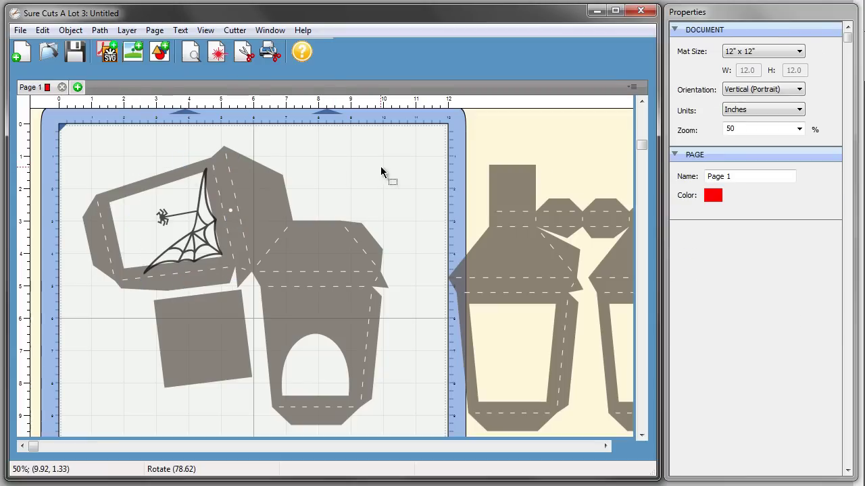
{"action": "left_click", "coordinate": [192, 53]}
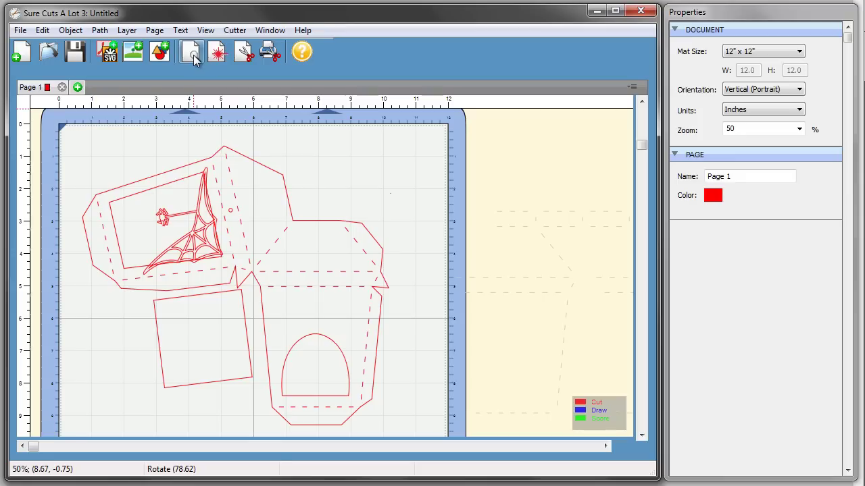
{"action": "left_click", "coordinate": [192, 53]}
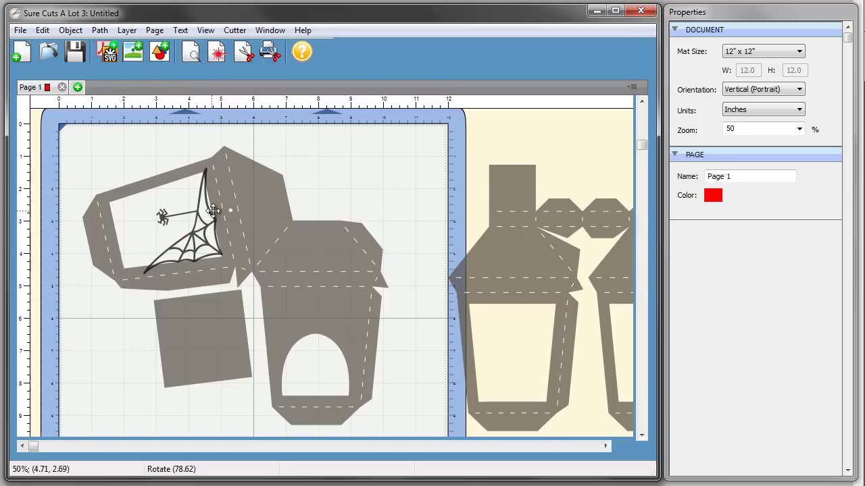
{"action": "left_click", "coordinate": [196, 216]}
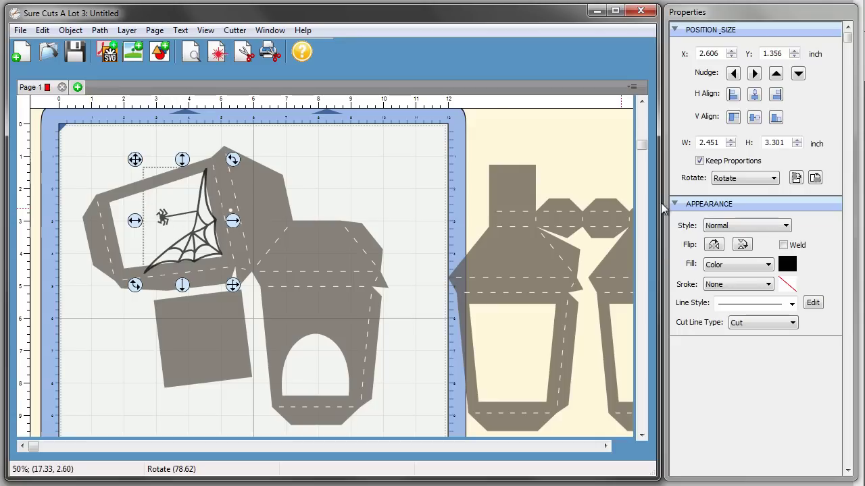
{"action": "left_click", "coordinate": [375, 188]}
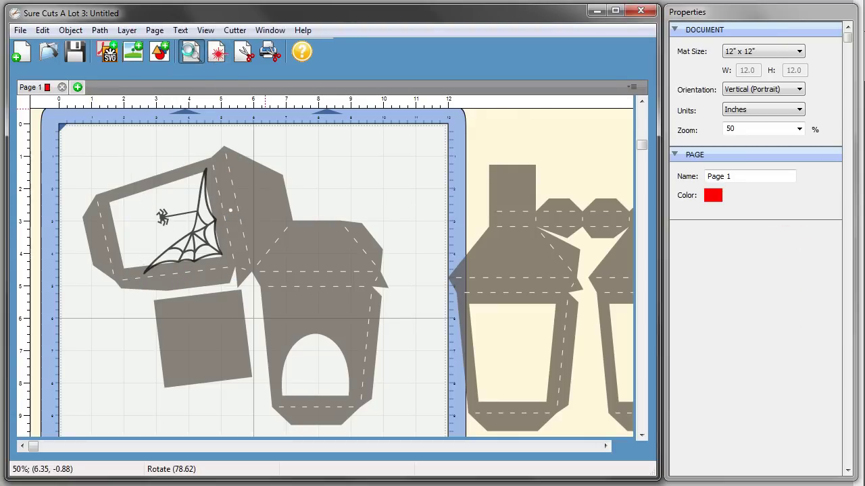
{"action": "left_click", "coordinate": [191, 52]}
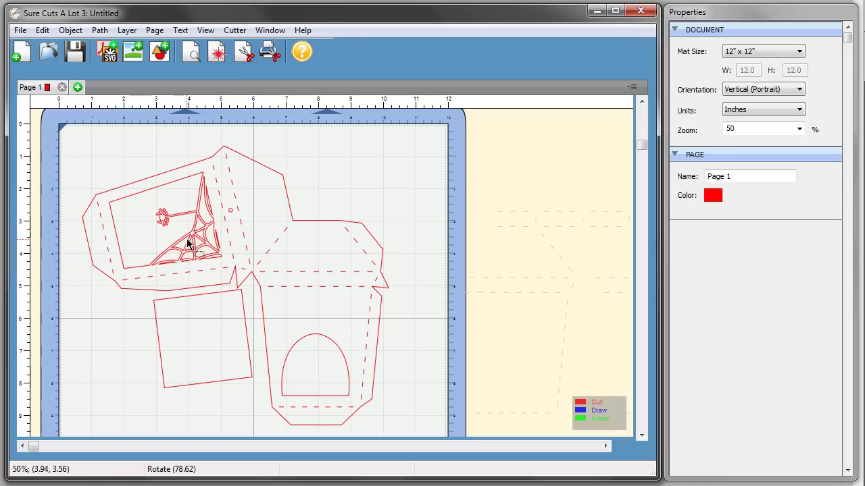
{"action": "left_click", "coordinate": [236, 243]}
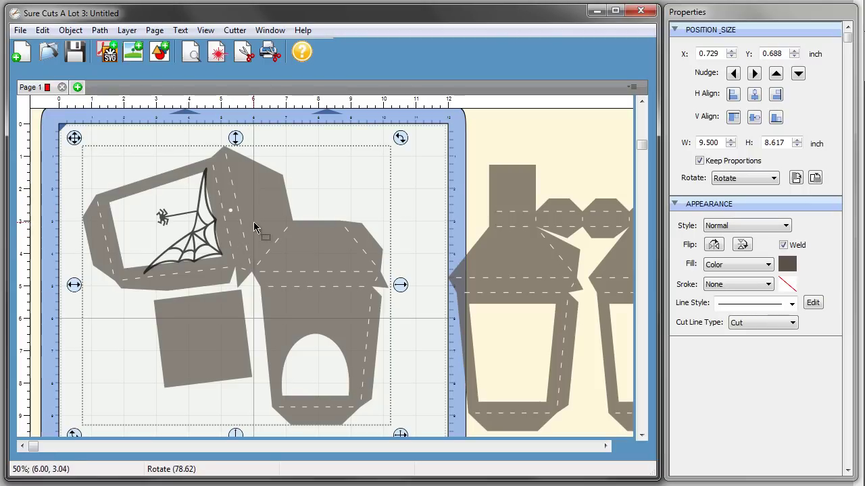
- Delete the lantern template and its leftover cobweb from the mat
{"action": "key", "text": "Delete"}
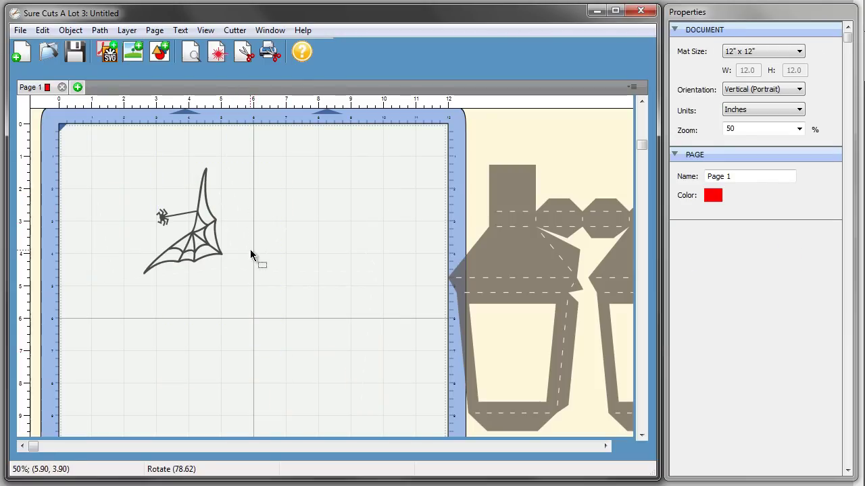
{"action": "left_click", "coordinate": [214, 225]}
{"action": "key", "text": "Delete"}
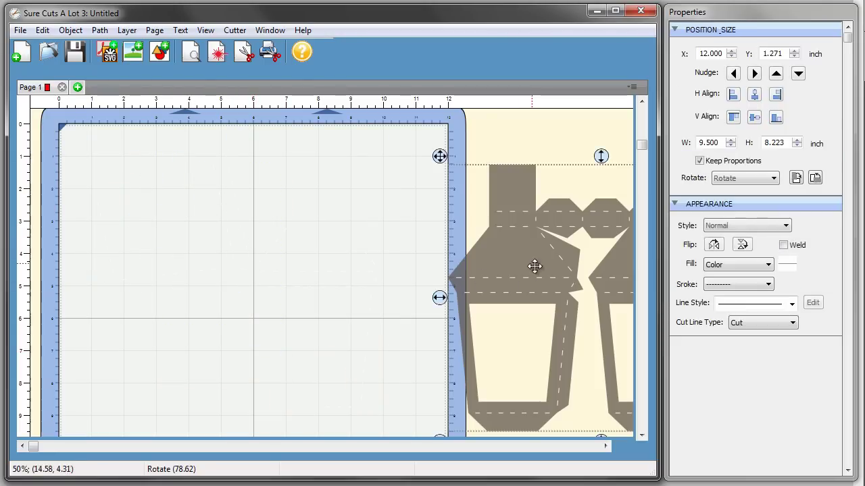
- Move the first lantern templates onto the mat and ungroup the two lanterns
{"action": "left_click_drag", "start_coordinate": [534, 266], "coordinate": [208, 246]}
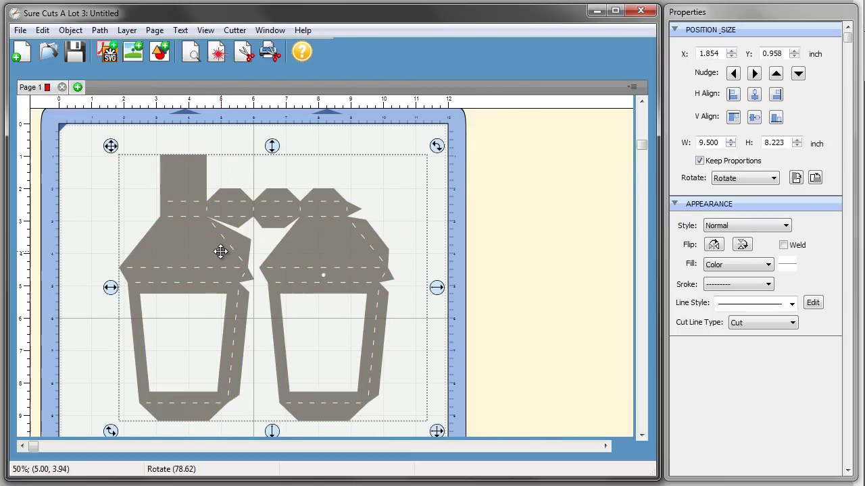
{"action": "left_click_drag", "start_coordinate": [202, 247], "coordinate": [191, 247]}
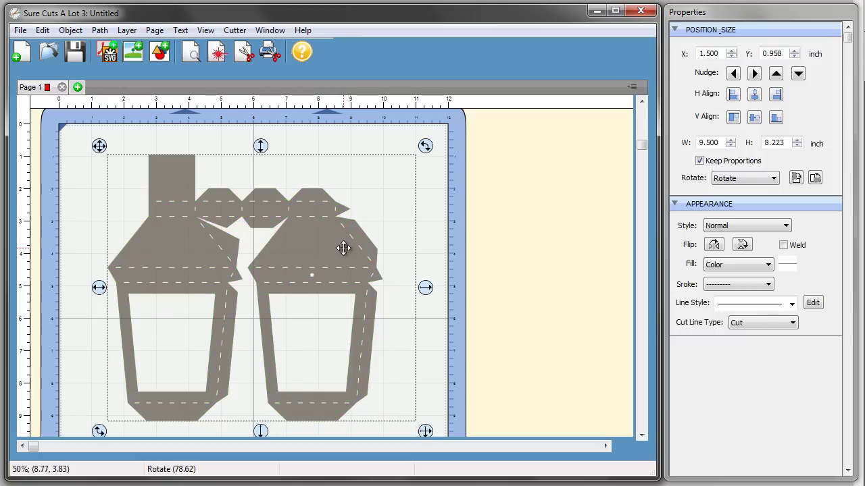
{"action": "left_click", "coordinate": [456, 233]}
{"action": "left_click", "coordinate": [304, 243]}
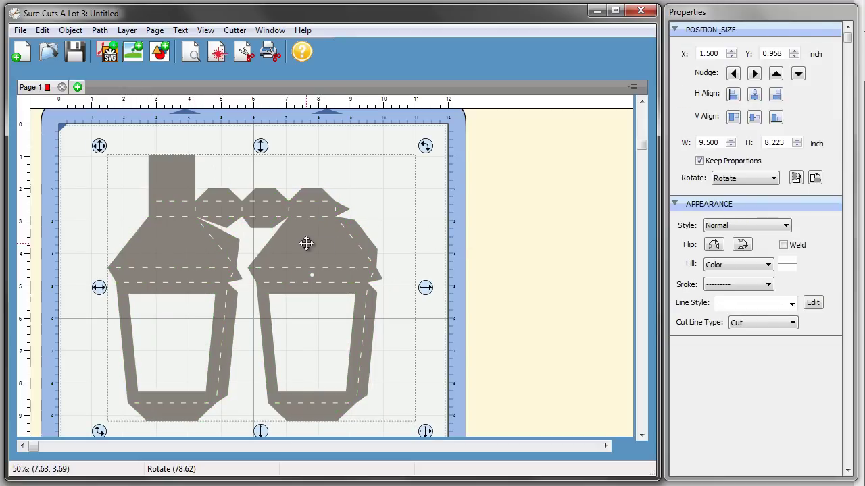
{"action": "right_click", "coordinate": [170, 246]}
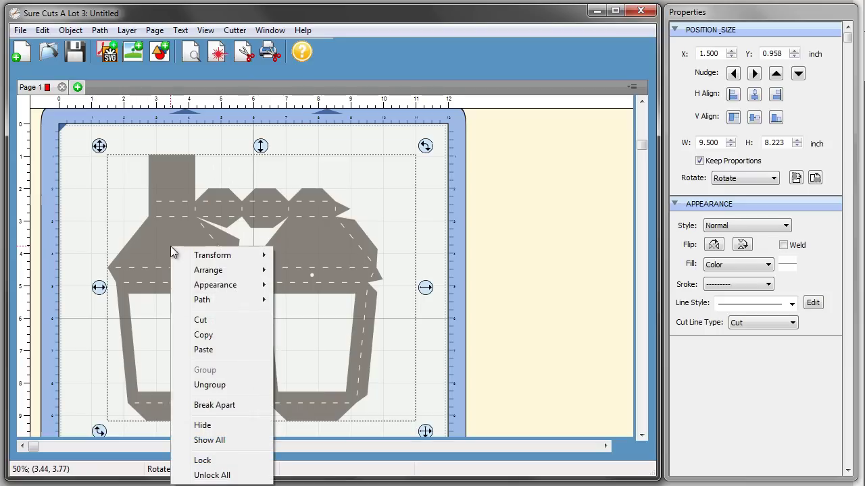
{"action": "left_click", "coordinate": [206, 385]}
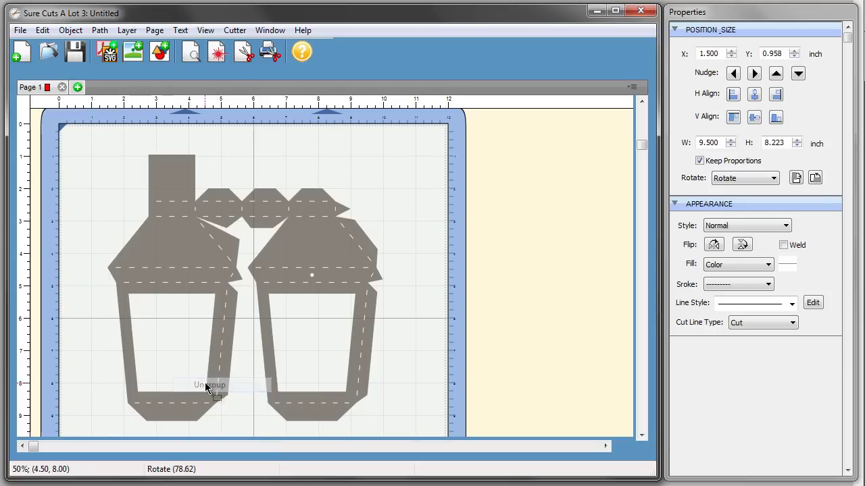
- Import cobweb_corner2.svg and set it aside to the right of the lanterns
{"action": "left_click", "coordinate": [495, 190]}
{"action": "left_click", "coordinate": [107, 50]}
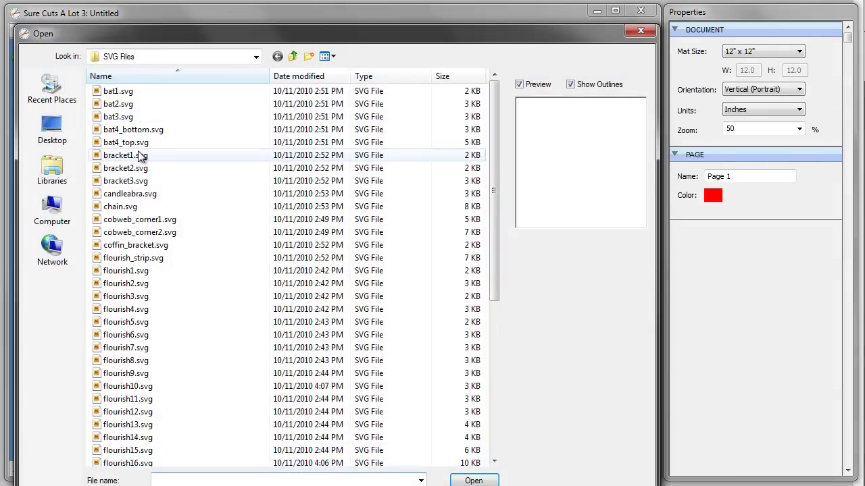
{"action": "left_click", "coordinate": [140, 157]}
{"action": "key", "text": "Down"}
{"action": "key", "text": "Down"}
{"action": "key", "text": "Down"}
{"action": "key", "text": "Down"}
{"action": "key", "text": "Down"}
{"action": "key", "text": "Down"}
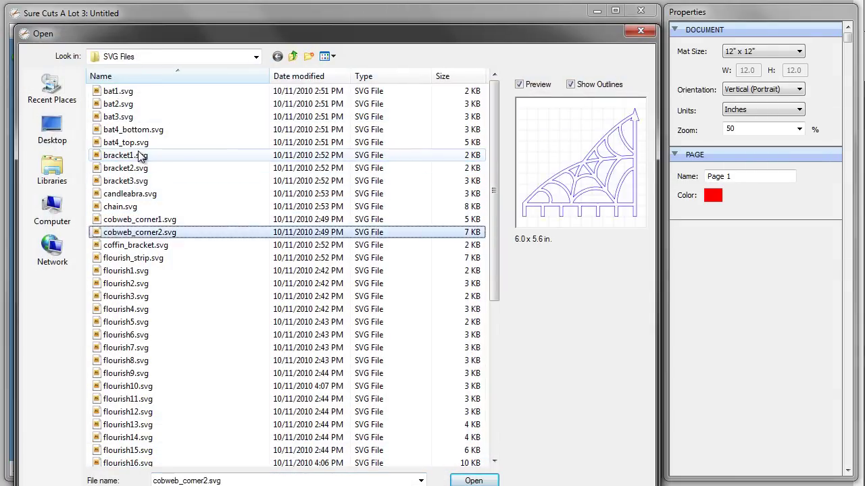
{"action": "key", "text": "Down"}
{"action": "key", "text": "Down"}
{"action": "key", "text": "Up"}
{"action": "key", "text": "Up"}
{"action": "key", "text": "Return"}
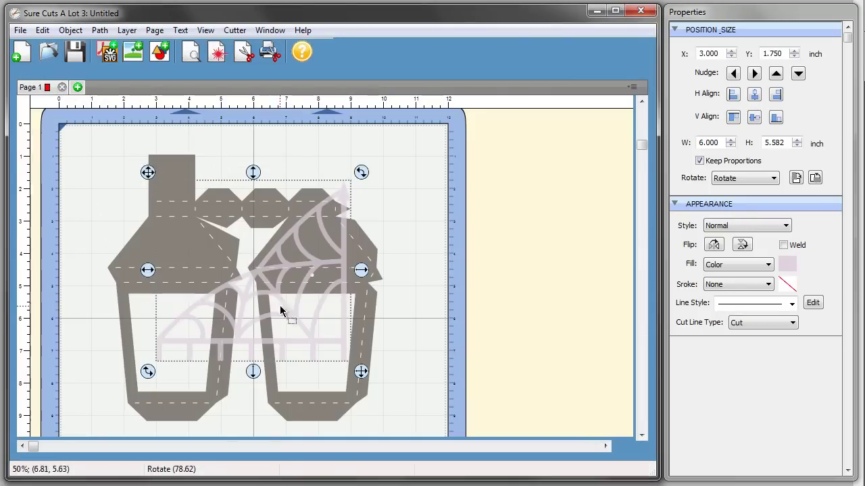
{"action": "left_click_drag", "start_coordinate": [260, 277], "coordinate": [520, 217]}
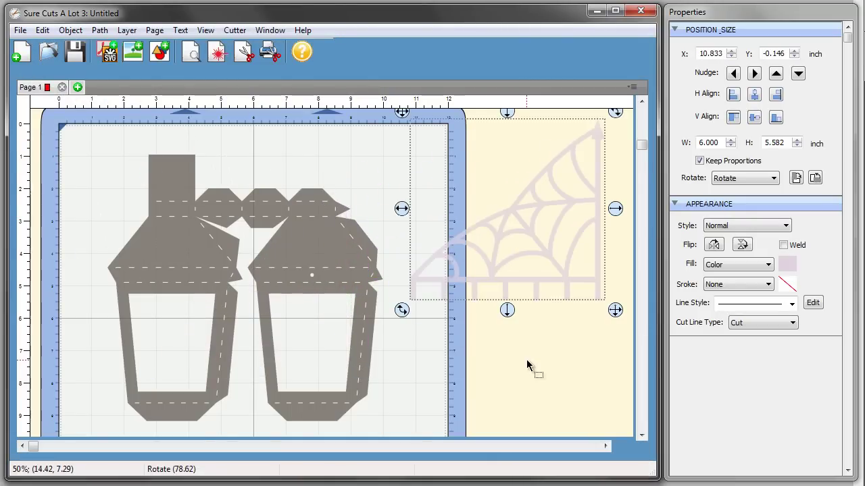
{"action": "left_click", "coordinate": [527, 360]}
- Import a flourish SVG, 4.002 x 3.334 inches, onto the mat
{"action": "left_click", "coordinate": [108, 51]}
{"action": "left_click", "coordinate": [141, 347]}
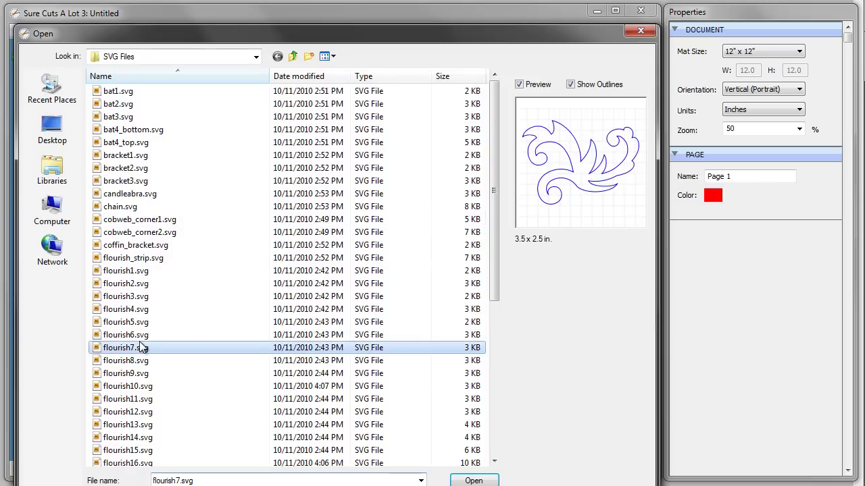
{"action": "key", "text": "Down"}
{"action": "key", "text": "Down"}
{"action": "key", "text": "Down"}
{"action": "key", "text": "Down"}
{"action": "key", "text": "Down"}
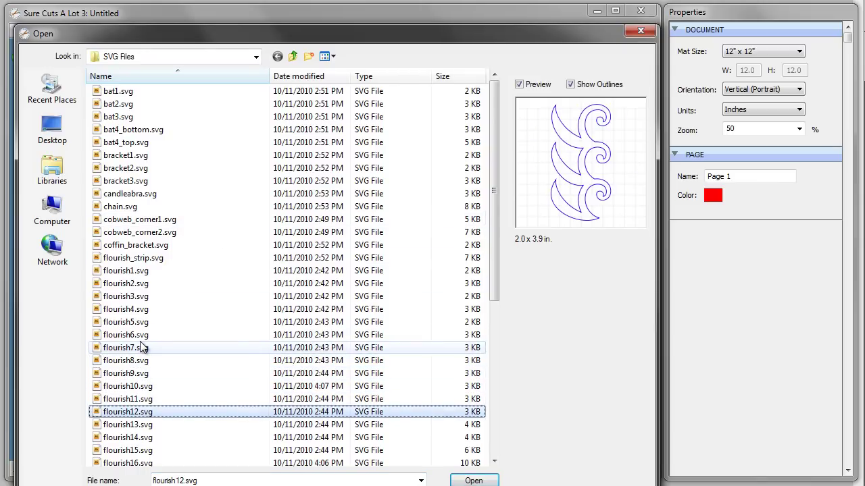
{"action": "key", "text": "Down"}
{"action": "key", "text": "Down"}
{"action": "key", "text": "Up"}
{"action": "key", "text": "Return"}
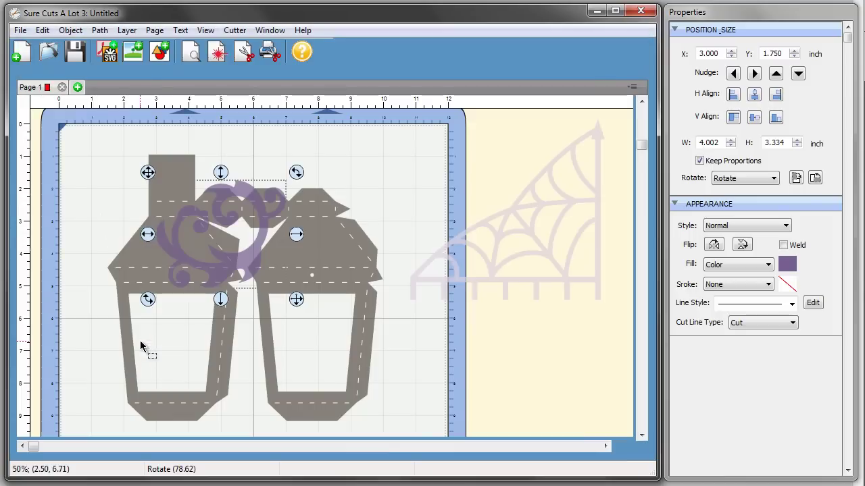
- Set the flourish to 3.16 inches wide, move it into the left lantern window, and rotate it upright
{"action": "left_click_drag", "start_coordinate": [147, 172], "coordinate": [332, 115]}
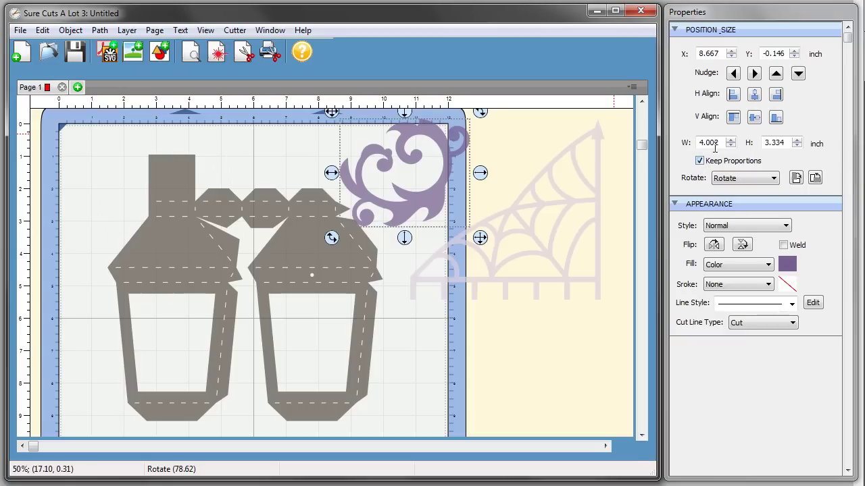
{"action": "left_click_drag", "start_coordinate": [333, 112], "coordinate": [331, 132]}
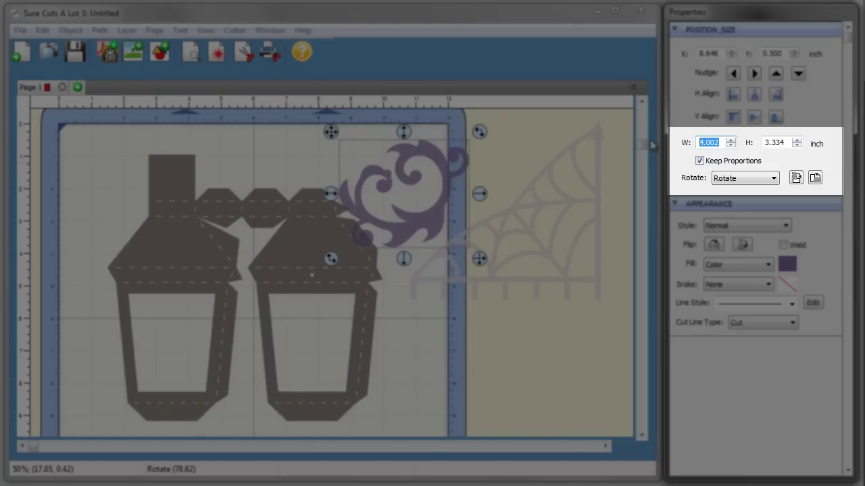
{"action": "key", "text": "Return"}
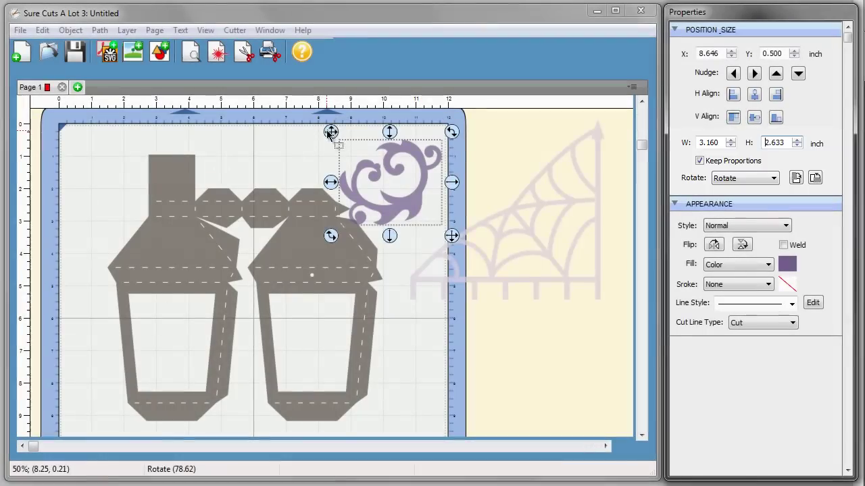
{"action": "left_click_drag", "start_coordinate": [326, 129], "coordinate": [120, 270]}
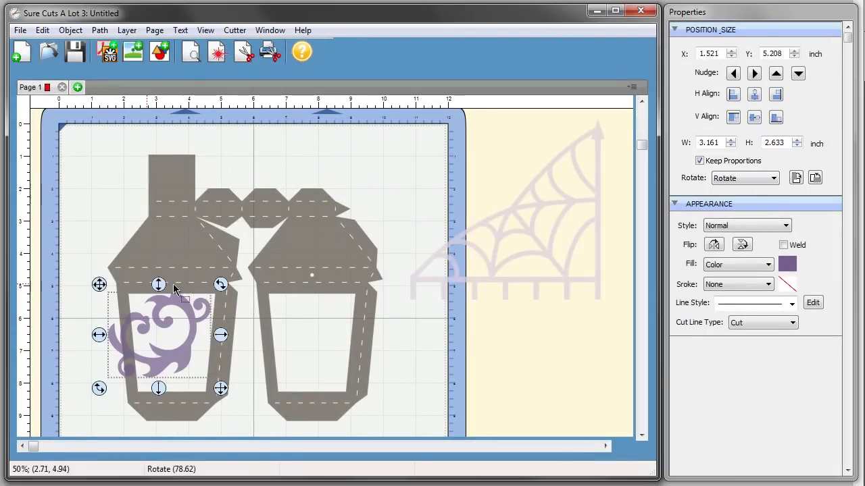
{"action": "left_click_drag", "start_coordinate": [217, 283], "coordinate": [126, 279]}
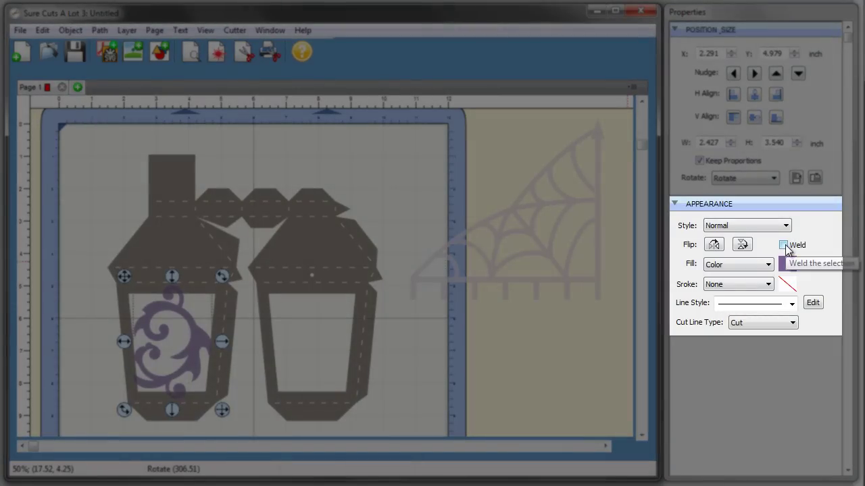
- Weld the flourish to the left lantern, then select the cobweb corner
{"action": "left_click", "coordinate": [783, 246]}
{"action": "left_click", "coordinate": [583, 230]}
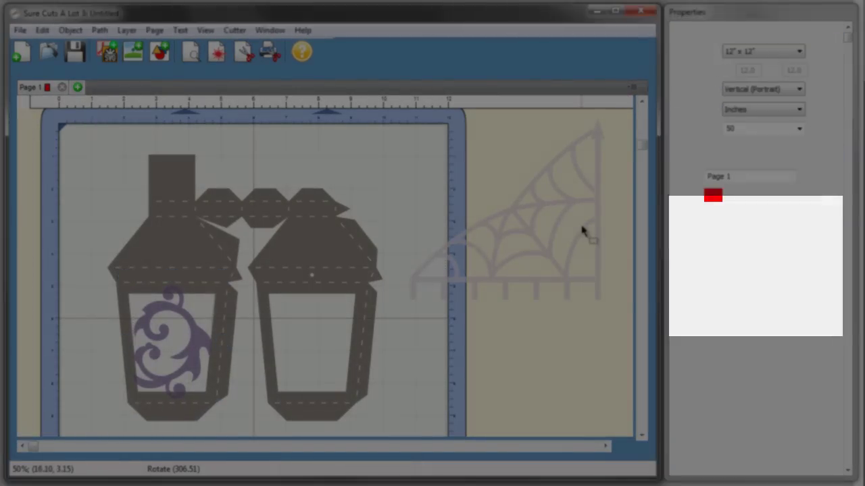
{"action": "left_click", "coordinate": [585, 225]}
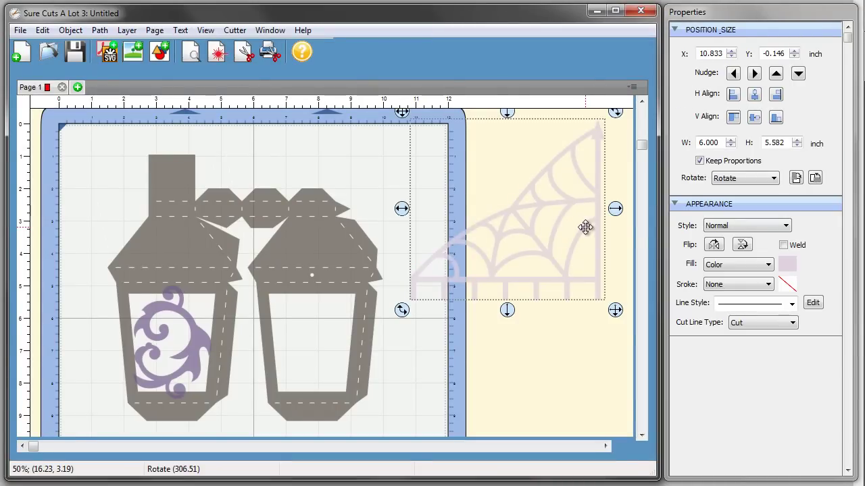
- Resize the cobweb to 3.4 inches wide with proportions kept, rotate it into the right lantern's window
{"action": "left_click_drag", "start_coordinate": [404, 115], "coordinate": [405, 145]}
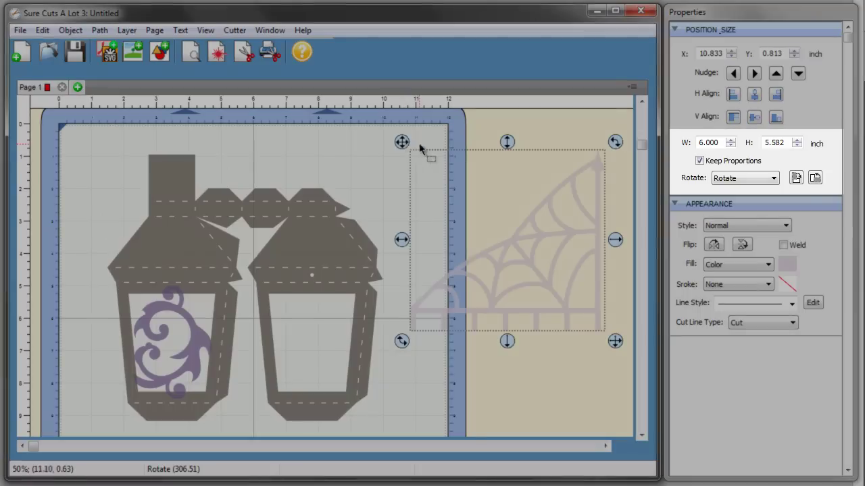
{"action": "left_click", "coordinate": [700, 161]}
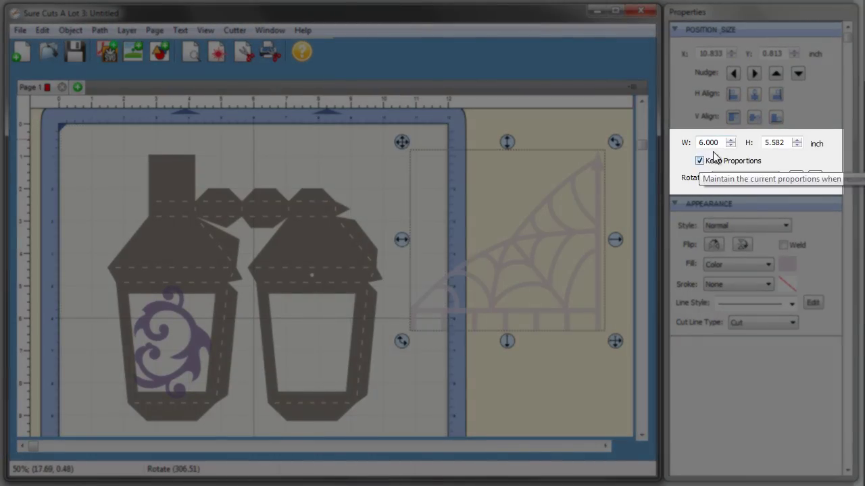
{"action": "type", "text": "3.4"}
{"action": "key", "text": "Tab"}
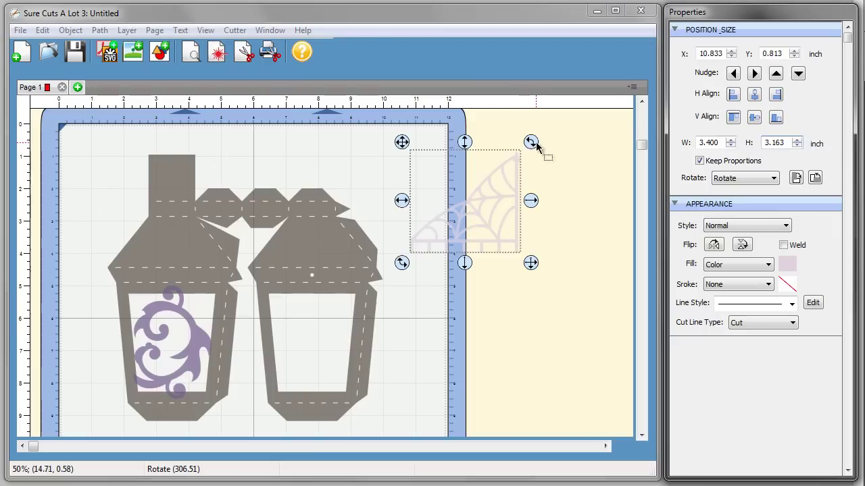
{"action": "left_click_drag", "start_coordinate": [531, 141], "coordinate": [262, 274]}
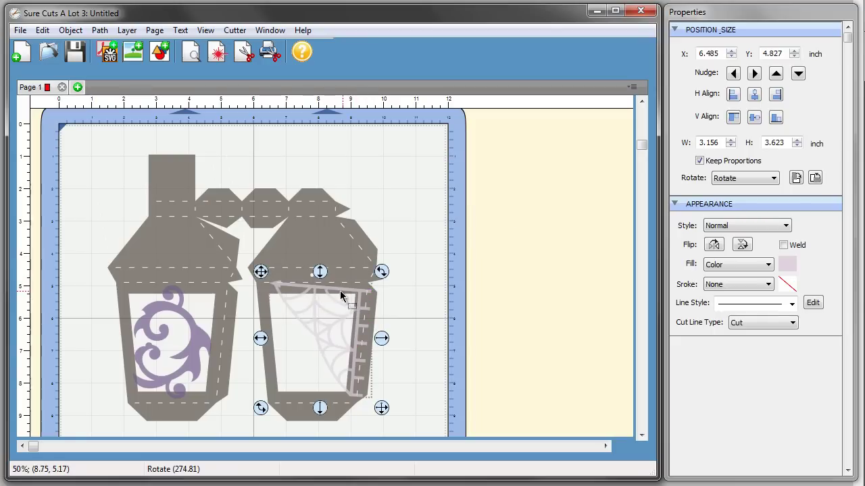
{"action": "left_click_drag", "start_coordinate": [261, 274], "coordinate": [261, 279]}
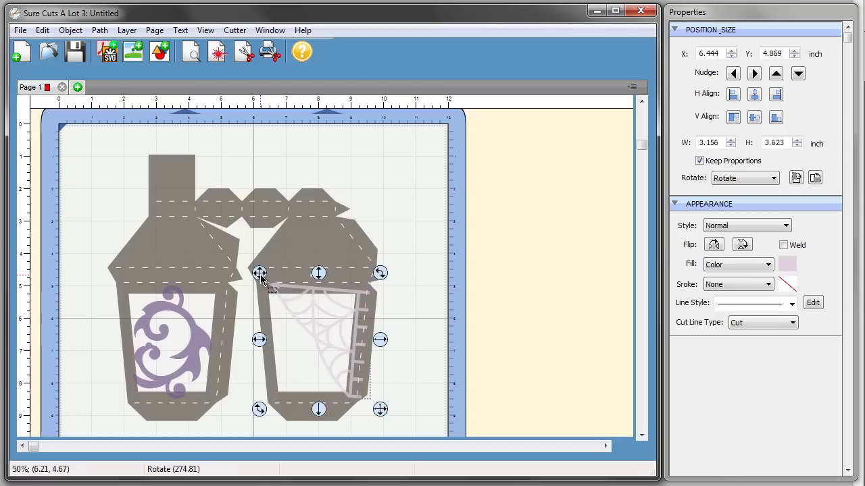
- Weld the cobweb to the right lantern and compare the cut-line preview with the filled view
{"action": "left_click", "coordinate": [783, 246]}
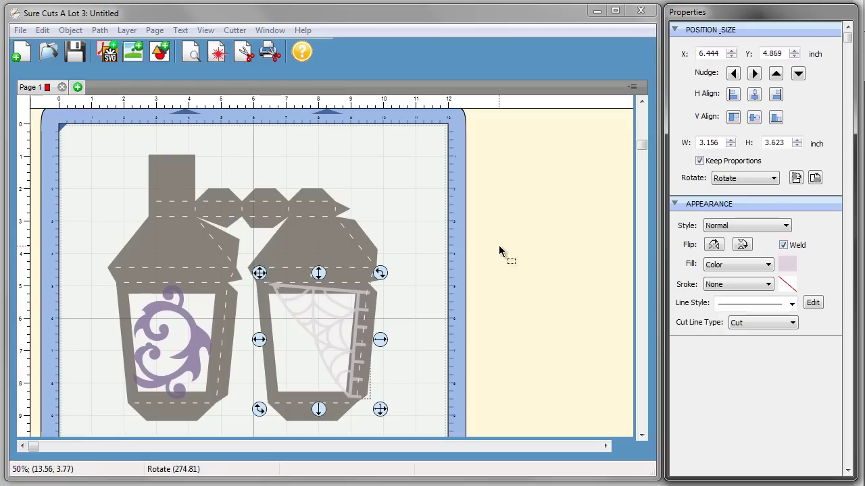
{"action": "left_click", "coordinate": [519, 240]}
{"action": "left_click", "coordinate": [193, 54]}
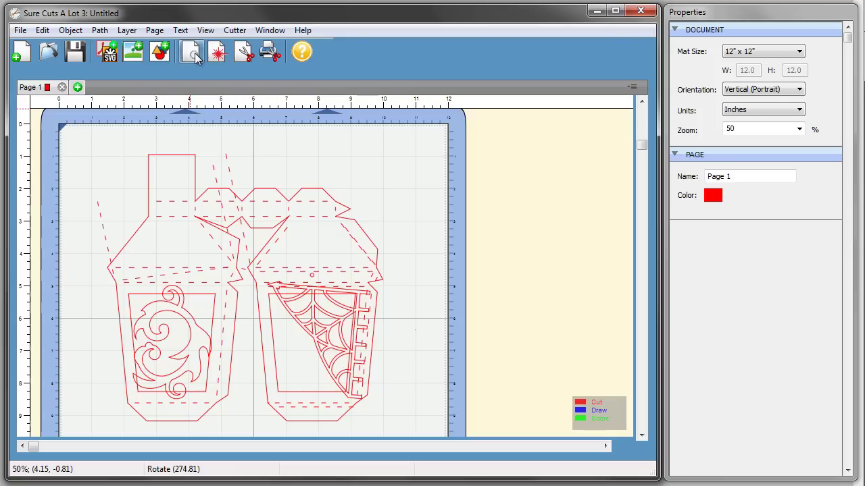
{"action": "left_click", "coordinate": [195, 57]}
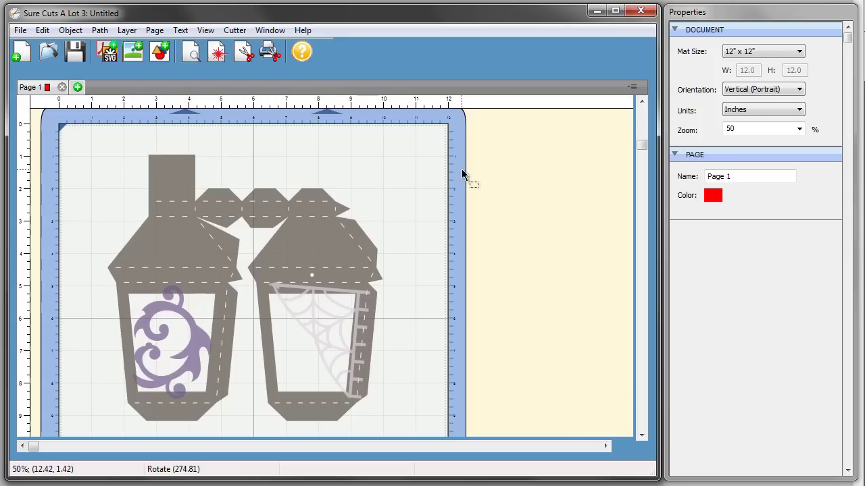
{"action": "left_click", "coordinate": [193, 54]}
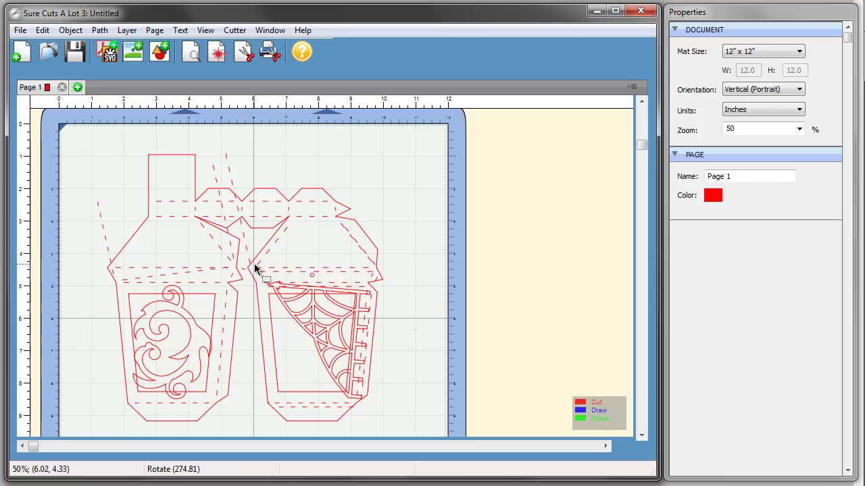
{"action": "key", "text": "F7"}
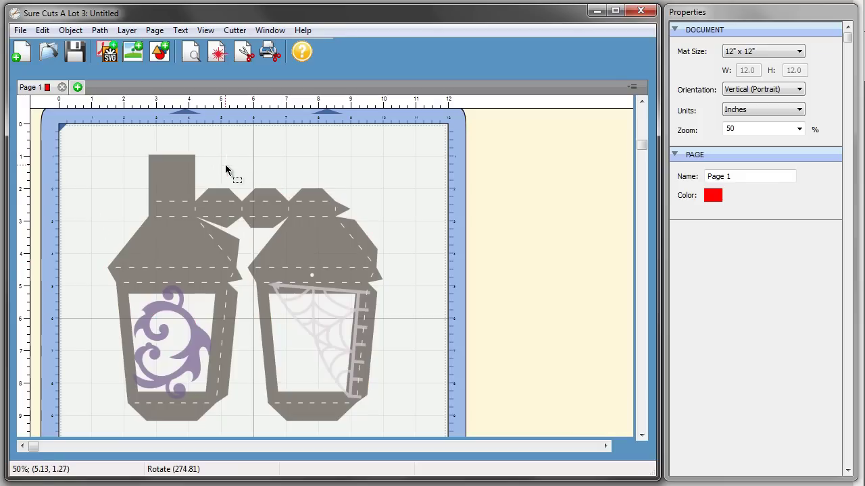
{"action": "left_click_drag", "start_coordinate": [209, 145], "coordinate": [246, 177]}
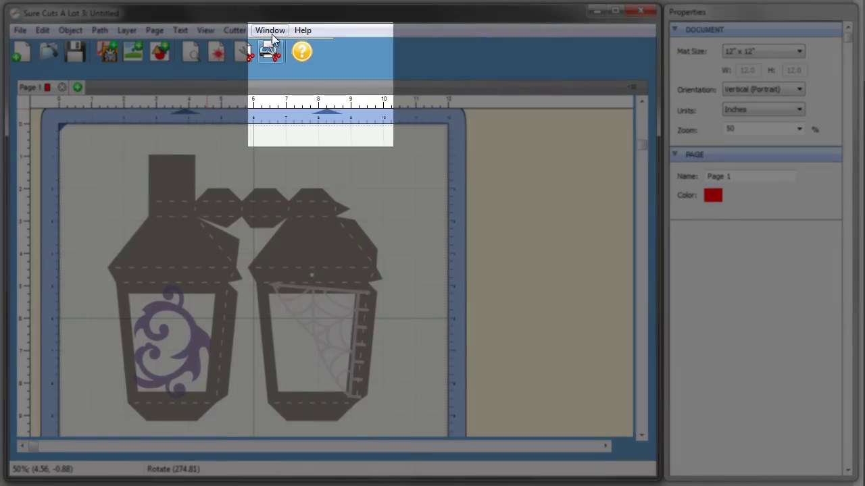
- Open the Layers panel, moved nearer the lanterns and enlarged to show every layer
{"action": "left_click", "coordinate": [270, 31]}
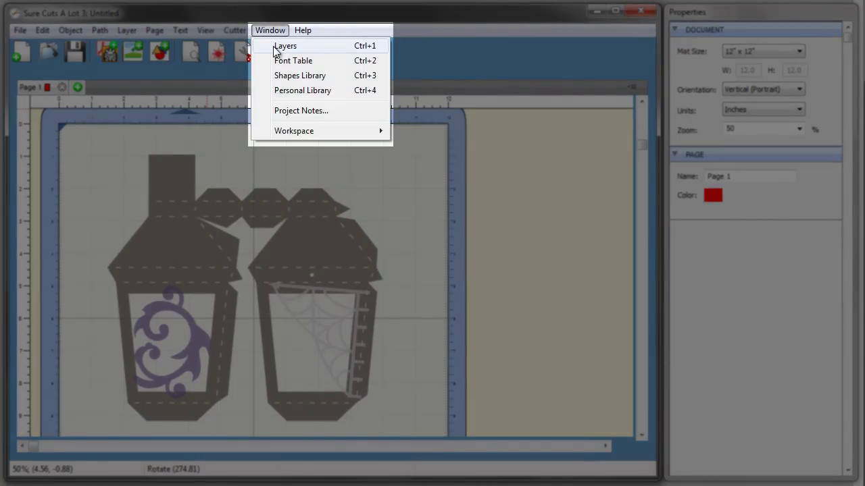
{"action": "left_click", "coordinate": [285, 46]}
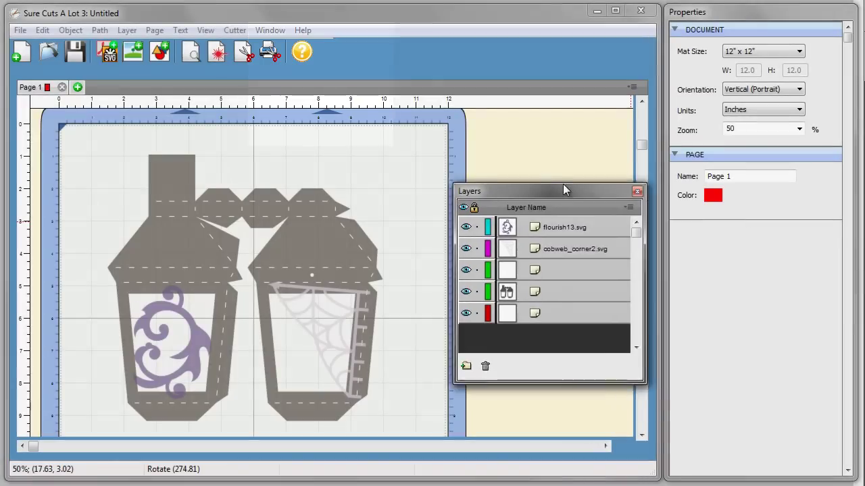
{"action": "left_click_drag", "start_coordinate": [563, 186], "coordinate": [528, 110]}
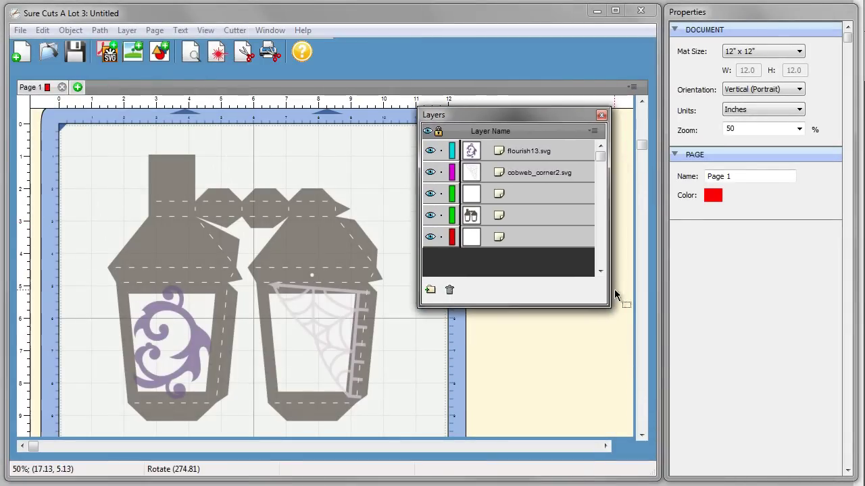
{"action": "left_click_drag", "start_coordinate": [605, 302], "coordinate": [613, 412]}
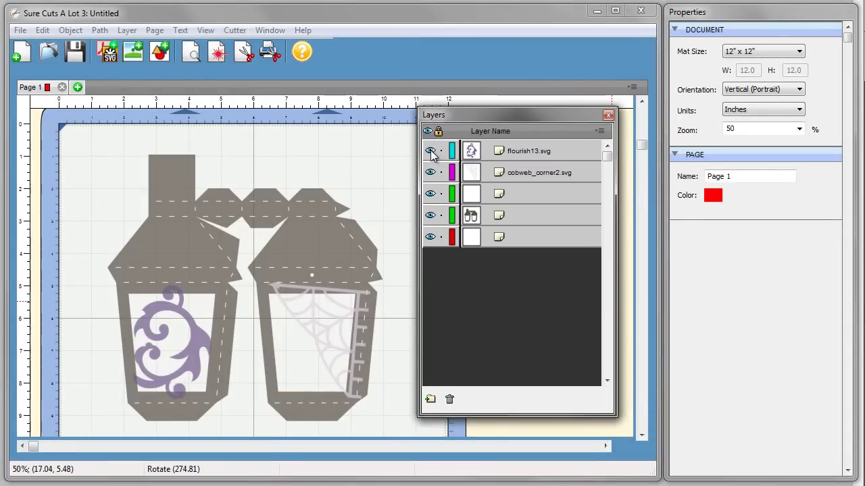
- Hide the flourish13.svg and cobweb_corner2.svg layers, toggling the remaining layers to identify their contents
{"action": "left_click", "coordinate": [430, 151]}
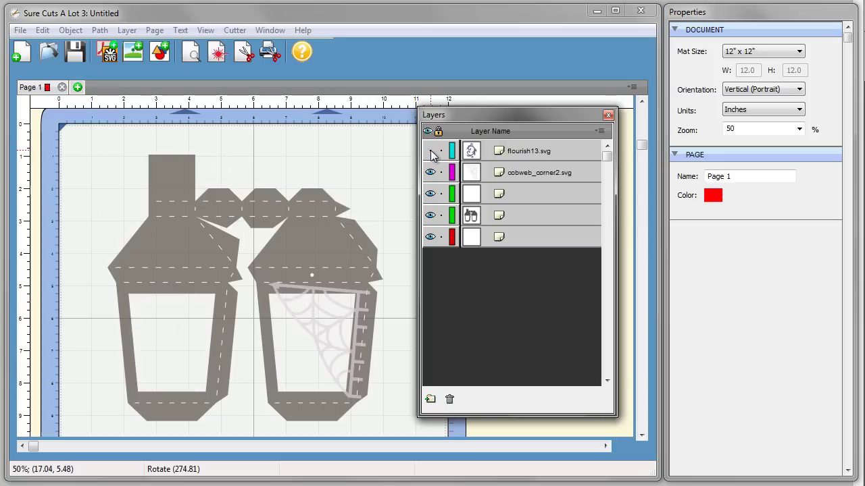
{"action": "left_click", "coordinate": [430, 173]}
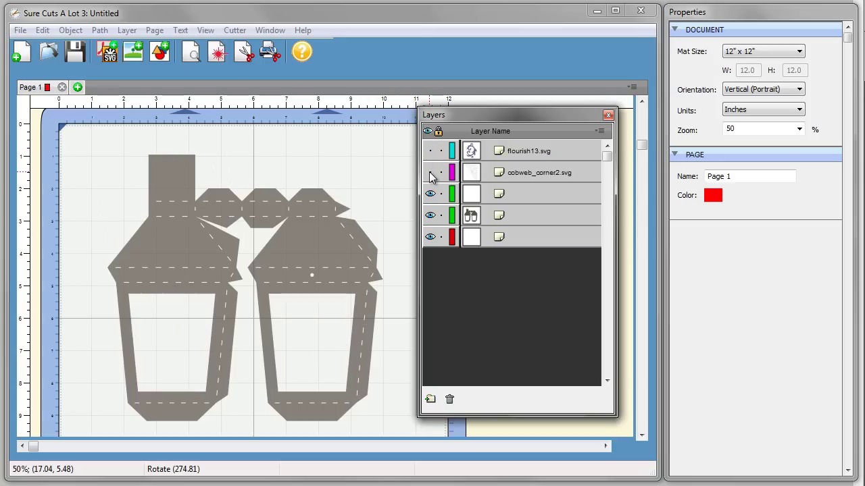
{"action": "left_click", "coordinate": [431, 195]}
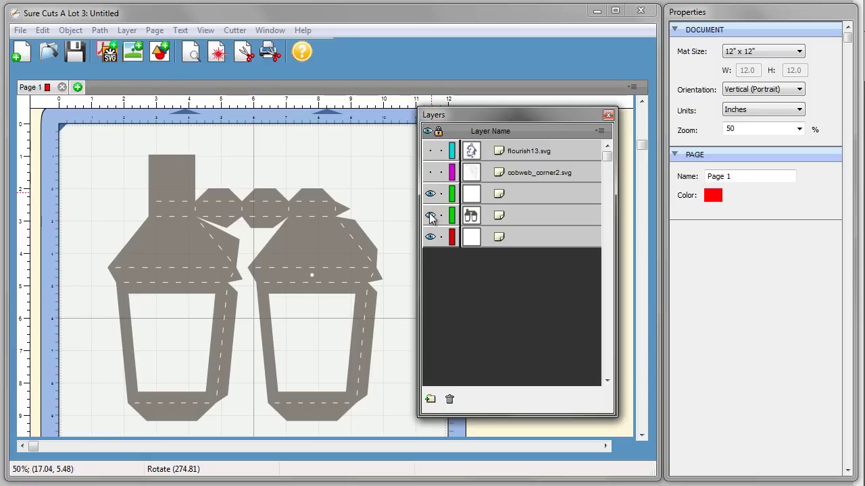
{"action": "left_click", "coordinate": [429, 215]}
{"action": "left_click", "coordinate": [430, 215]}
{"action": "left_click", "coordinate": [431, 237]}
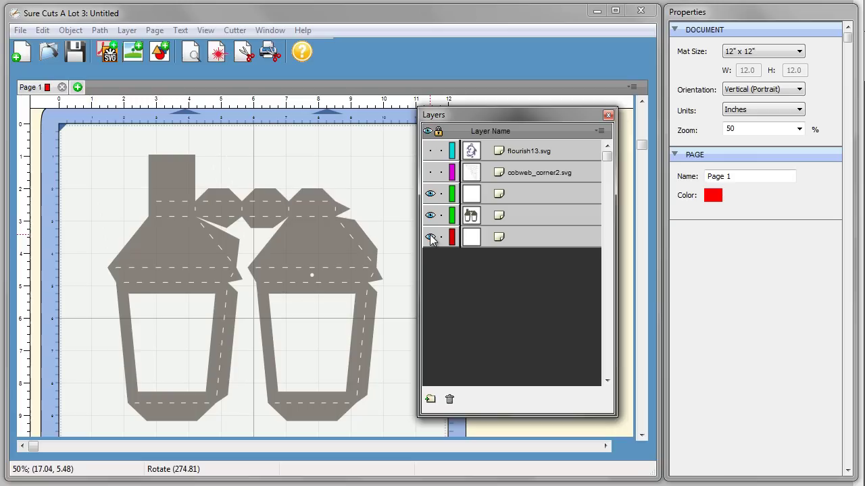
- Delete the bottom layer from the Layers panel
{"action": "left_click", "coordinate": [525, 240]}
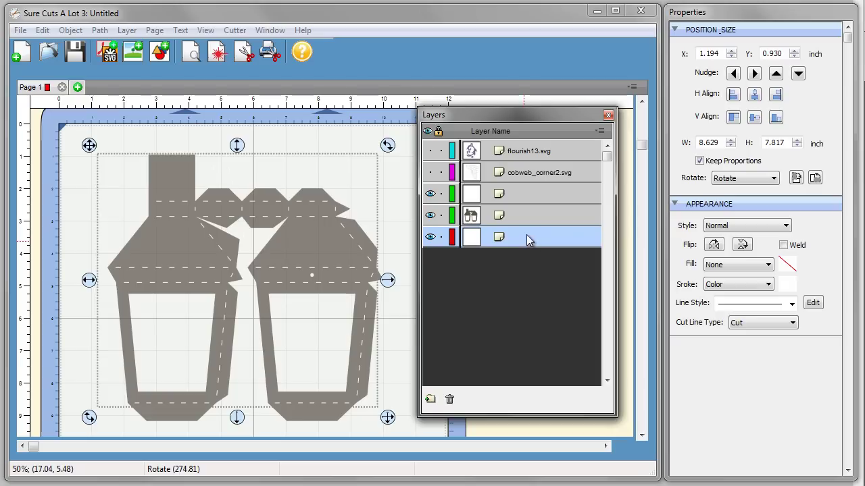
{"action": "left_click", "coordinate": [450, 400]}
{"action": "left_click", "coordinate": [352, 231]}
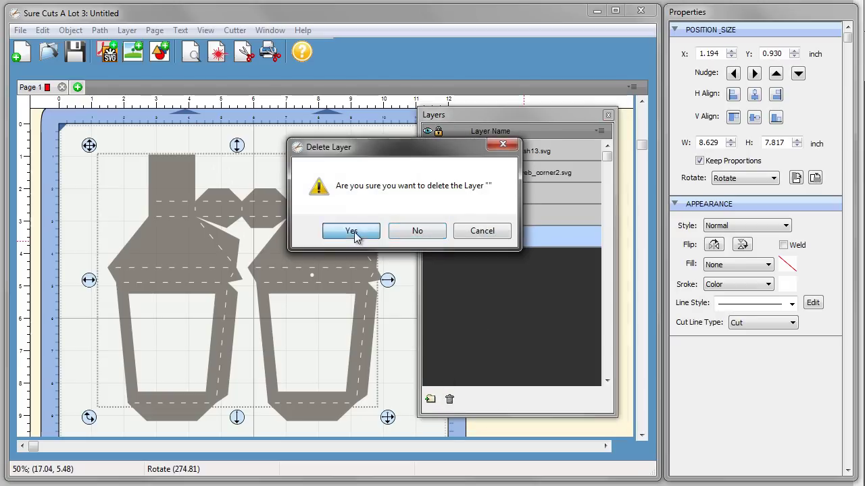
- Weld the plain lantern shapes together into one piece
{"action": "left_click", "coordinate": [314, 257]}
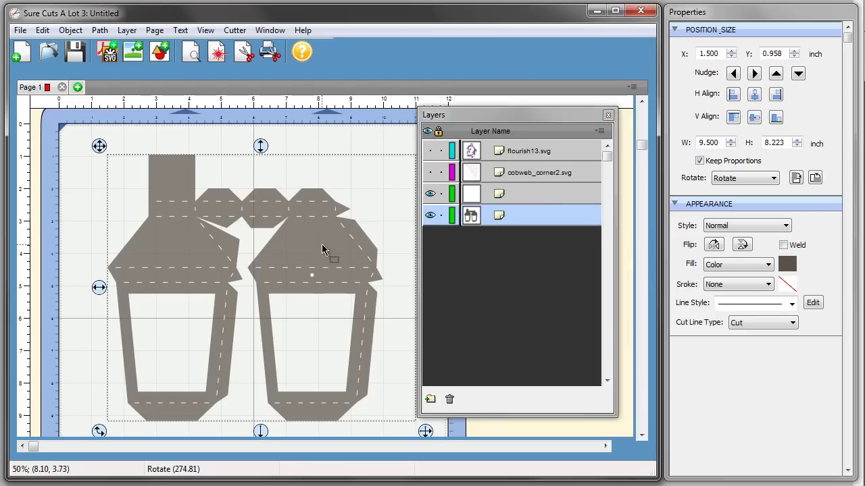
{"action": "left_click", "coordinate": [783, 246]}
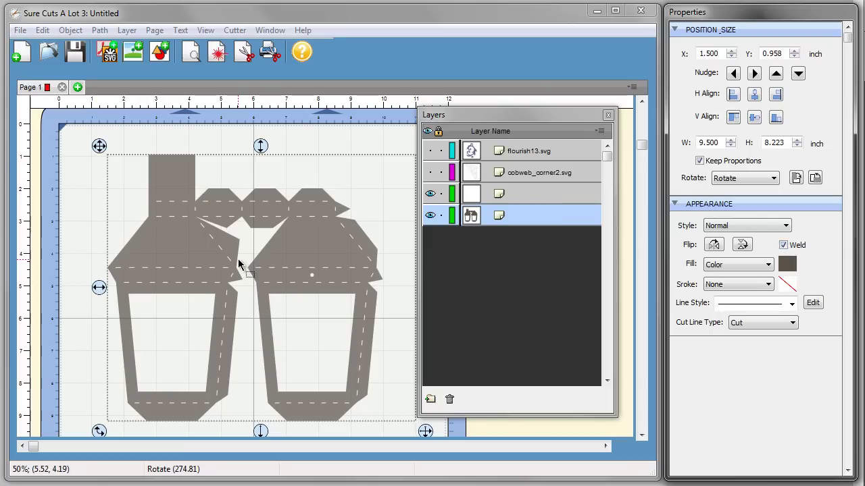
{"action": "left_click_drag", "start_coordinate": [487, 112], "coordinate": [507, 114]}
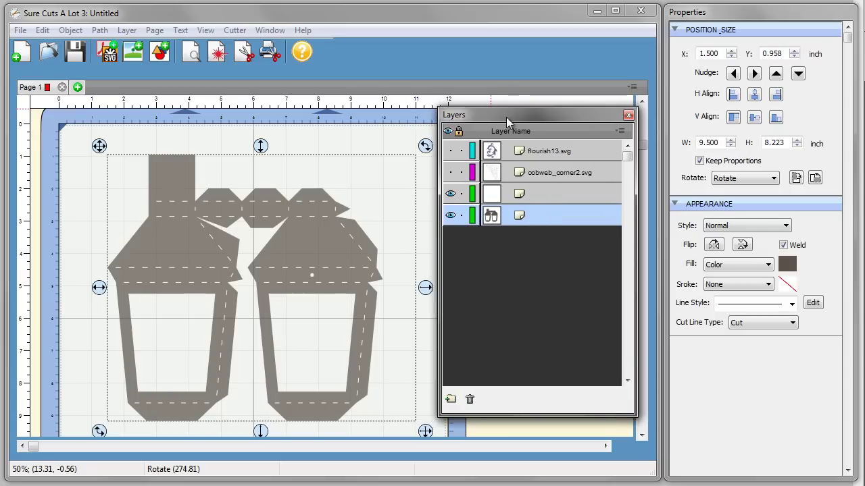
- Close the Layers panel and toggle the cut-line preview of the plain lanterns
{"action": "left_click", "coordinate": [628, 117]}
{"action": "left_click", "coordinate": [198, 58]}
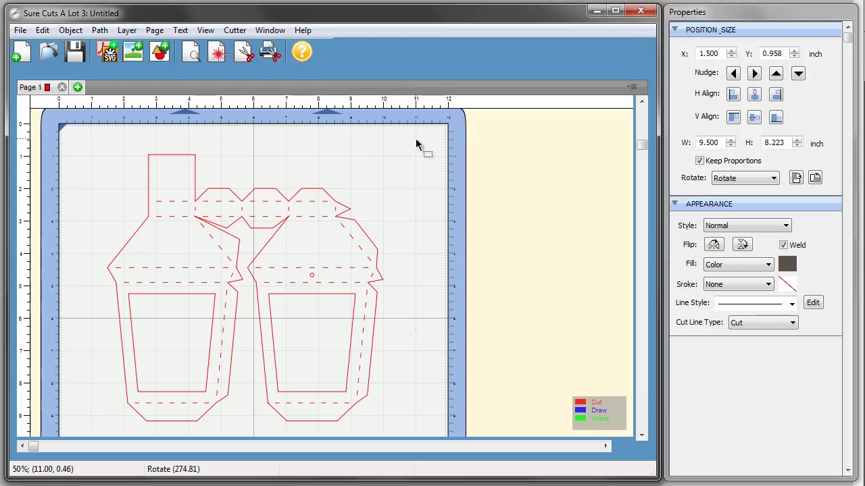
{"action": "left_click", "coordinate": [432, 181]}
{"action": "left_click", "coordinate": [194, 57]}
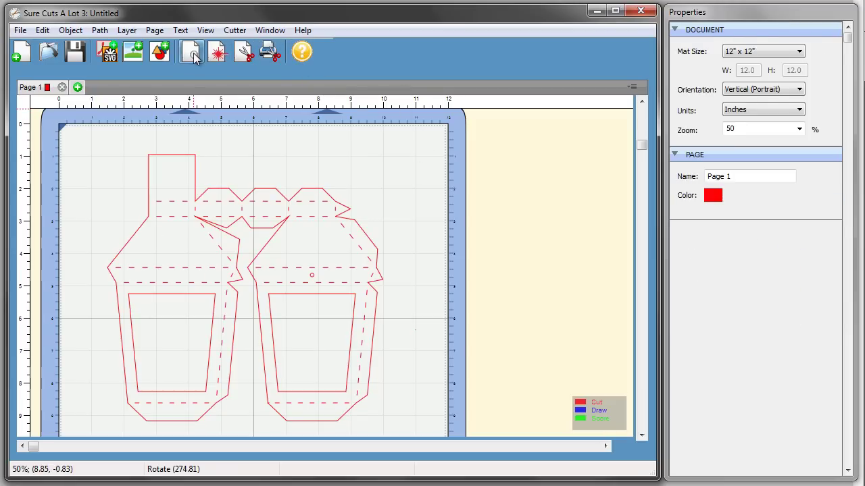
{"action": "left_click", "coordinate": [387, 134]}
- Make the flourish13.svg and cobweb_corner2.svg layers visible again in Layers
{"action": "left_click", "coordinate": [265, 31]}
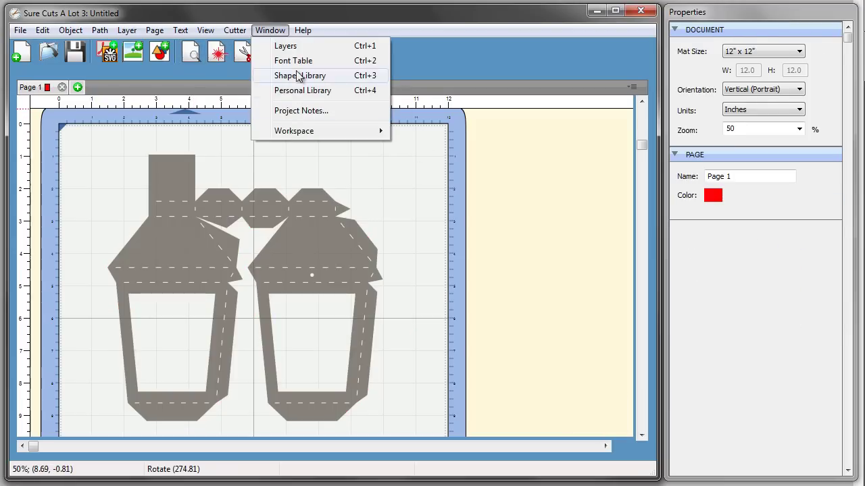
{"action": "left_click", "coordinate": [292, 46]}
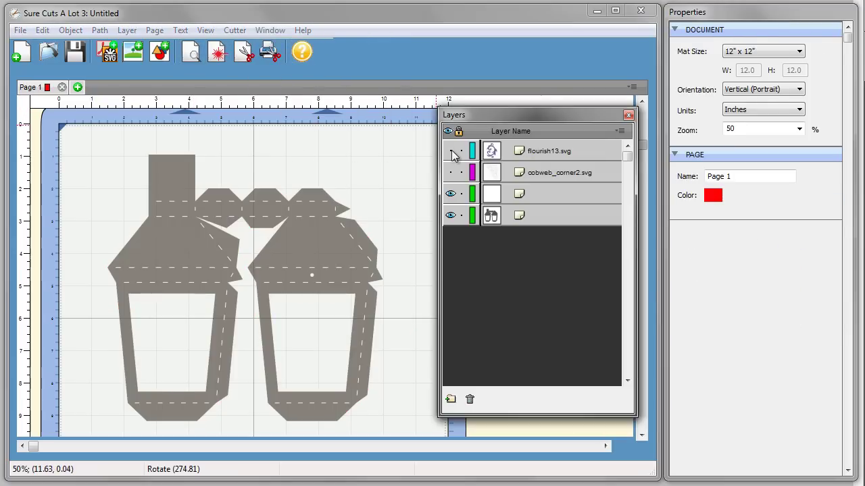
{"action": "left_click", "coordinate": [450, 152]}
{"action": "left_click", "coordinate": [450, 173]}
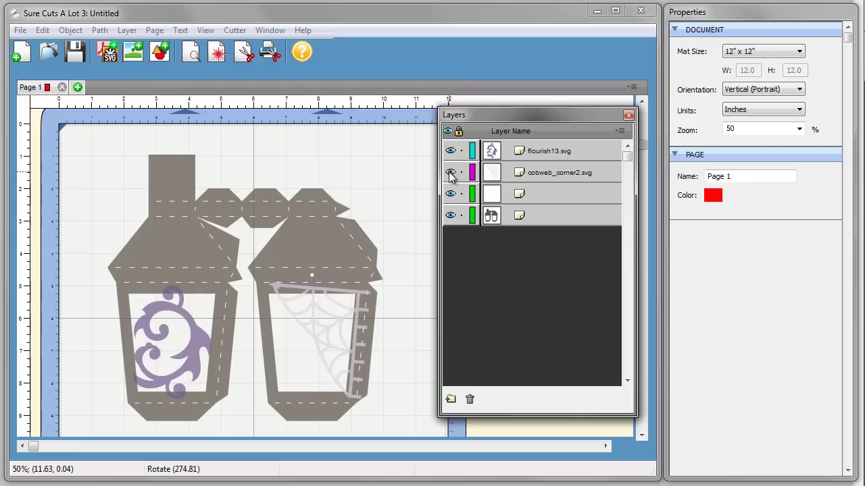
- Close the Layers panel and show the final cut-line preview with both designs
{"action": "left_click", "coordinate": [197, 58]}
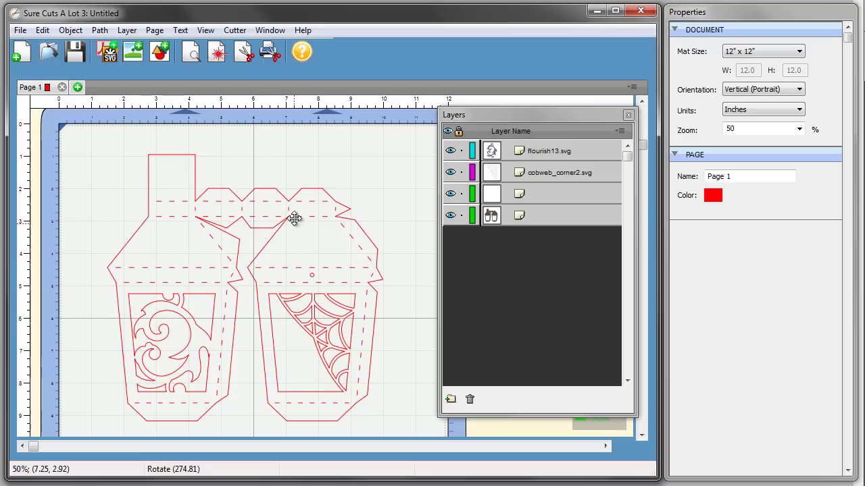
{"action": "left_click_drag", "start_coordinate": [520, 116], "coordinate": [515, 138]}
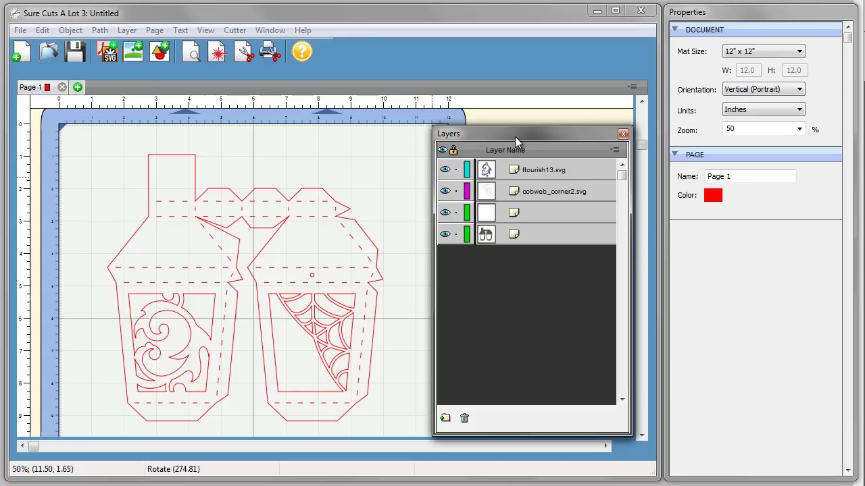
{"action": "left_click", "coordinate": [622, 134]}
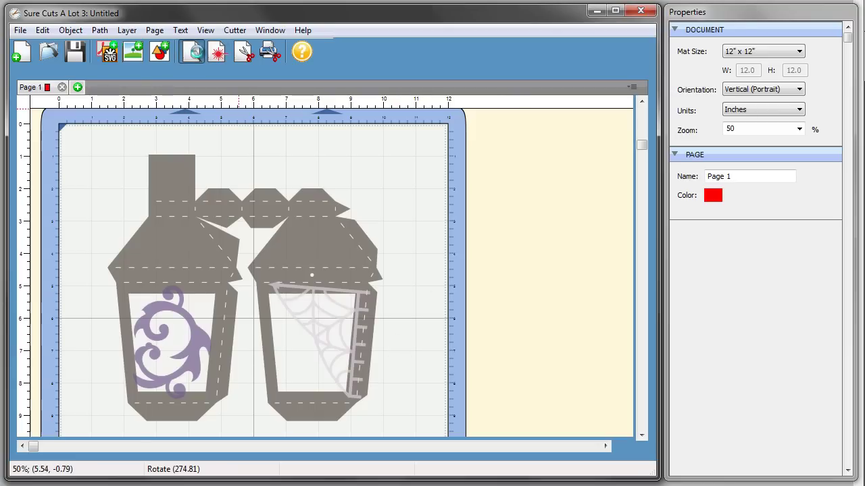
{"action": "left_click", "coordinate": [192, 51]}
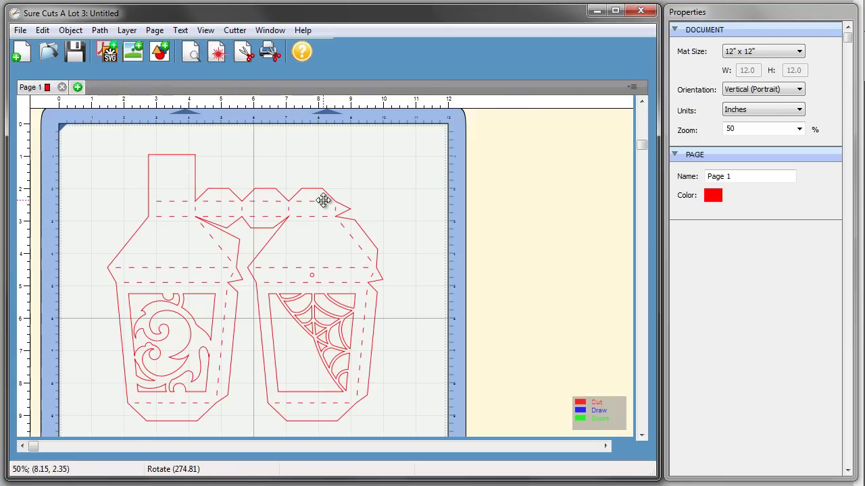